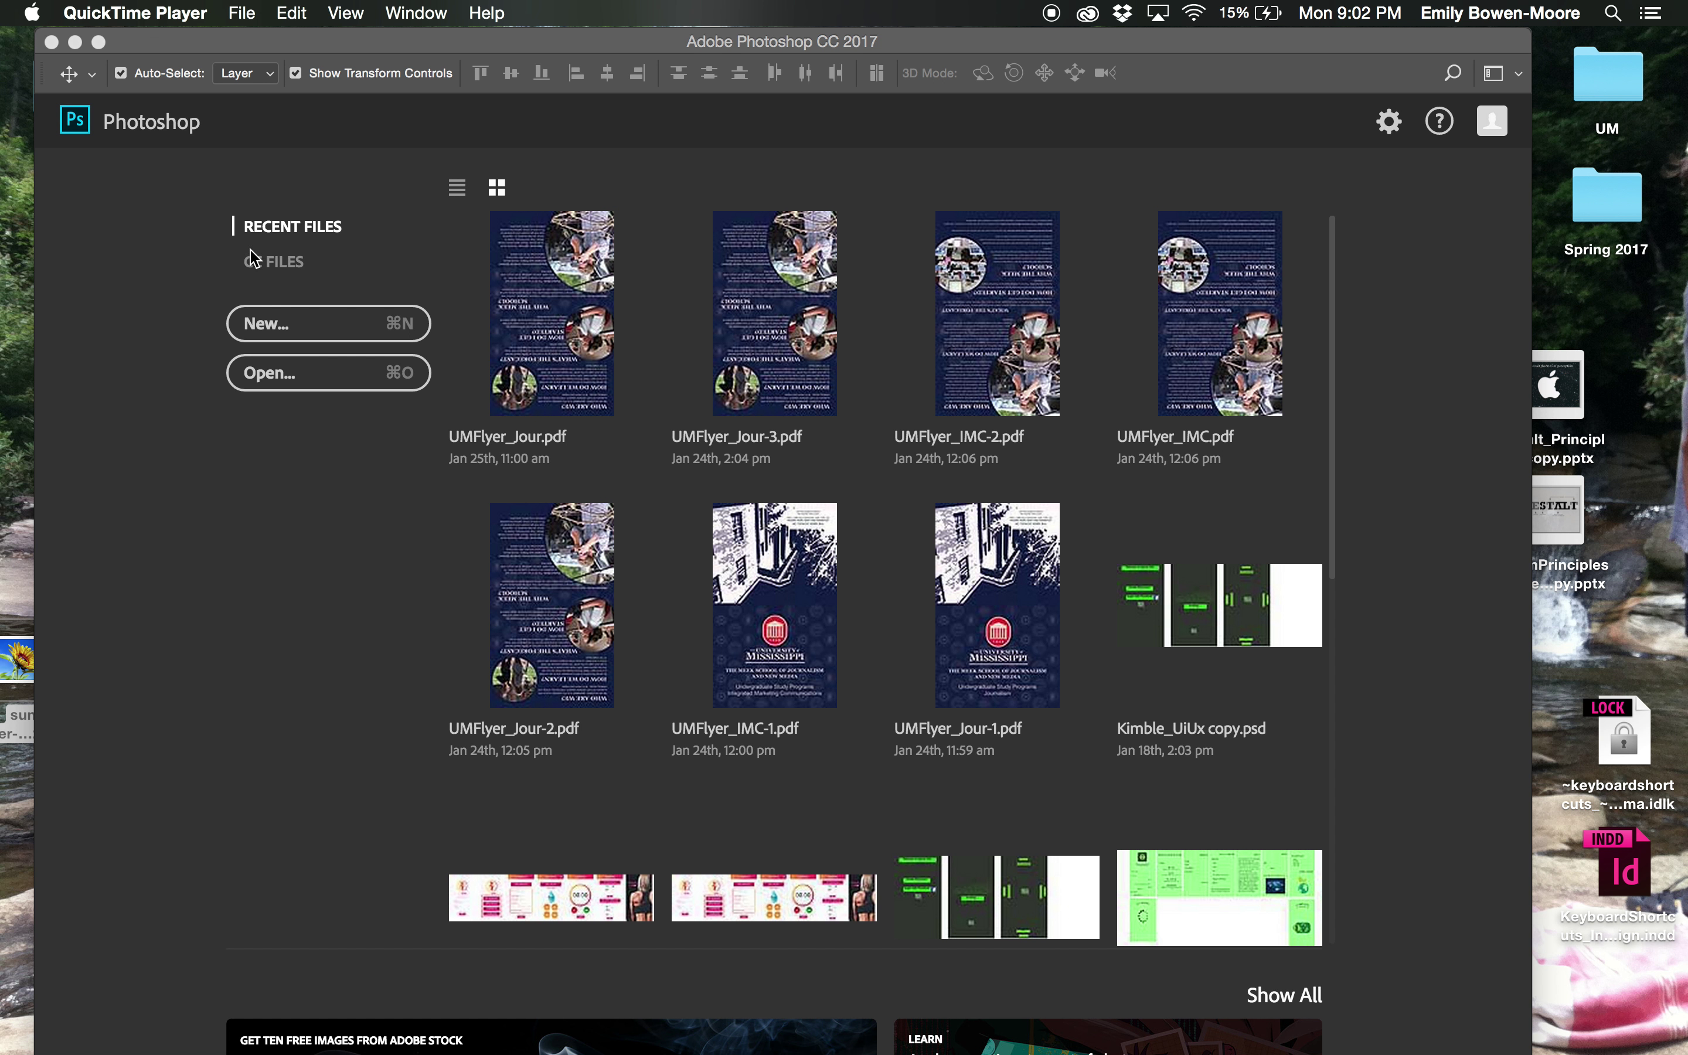
Step: Open sun-flower-1536088_1280.jpg from the Desktop in Photoshop
click(253, 55)
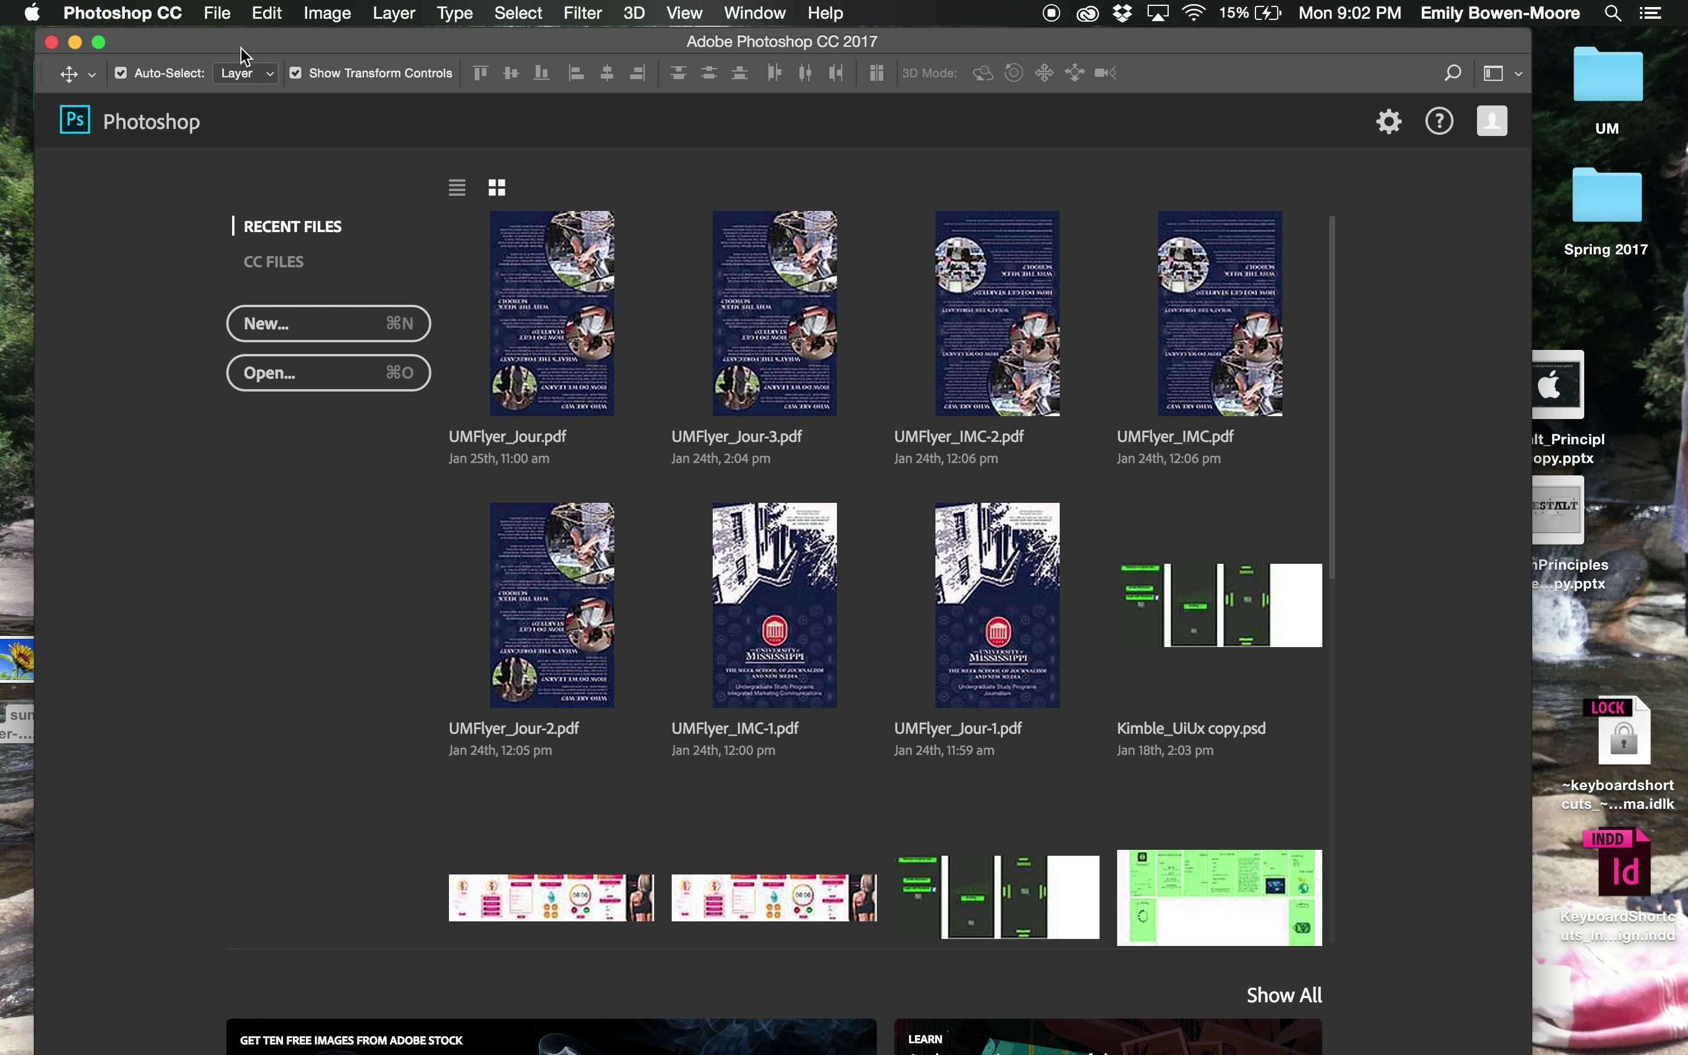
drag(242, 51, 257, 41)
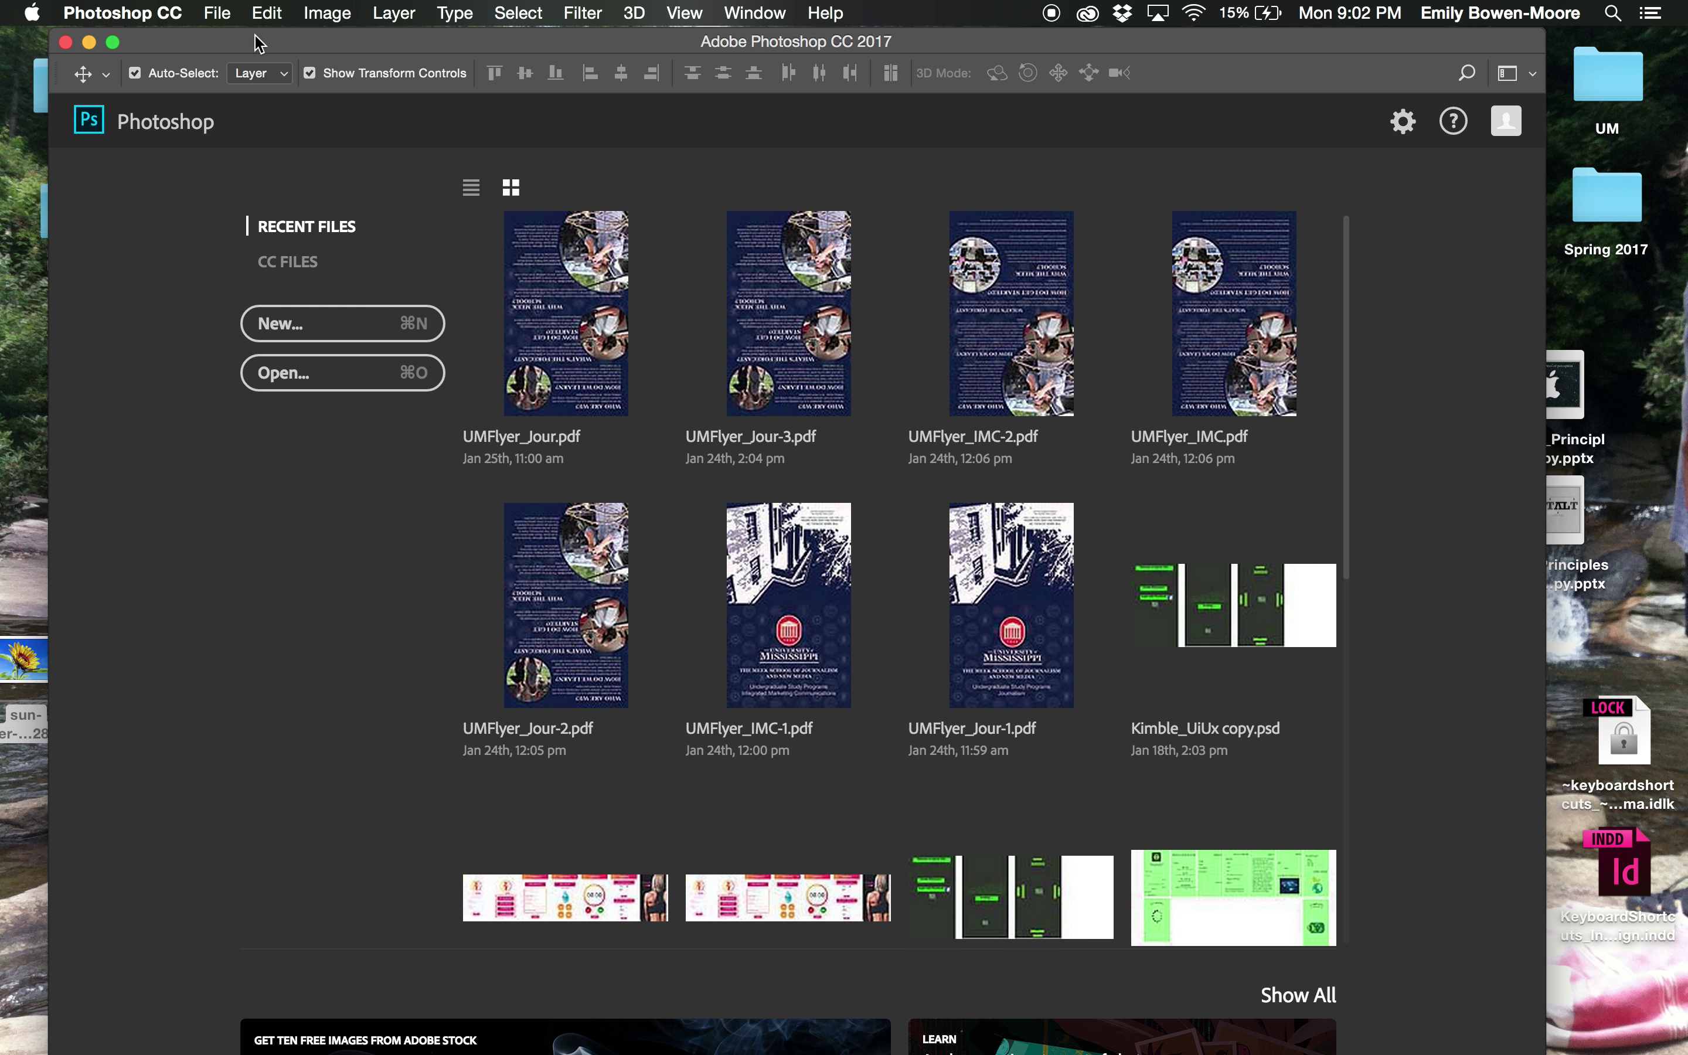
click(224, 12)
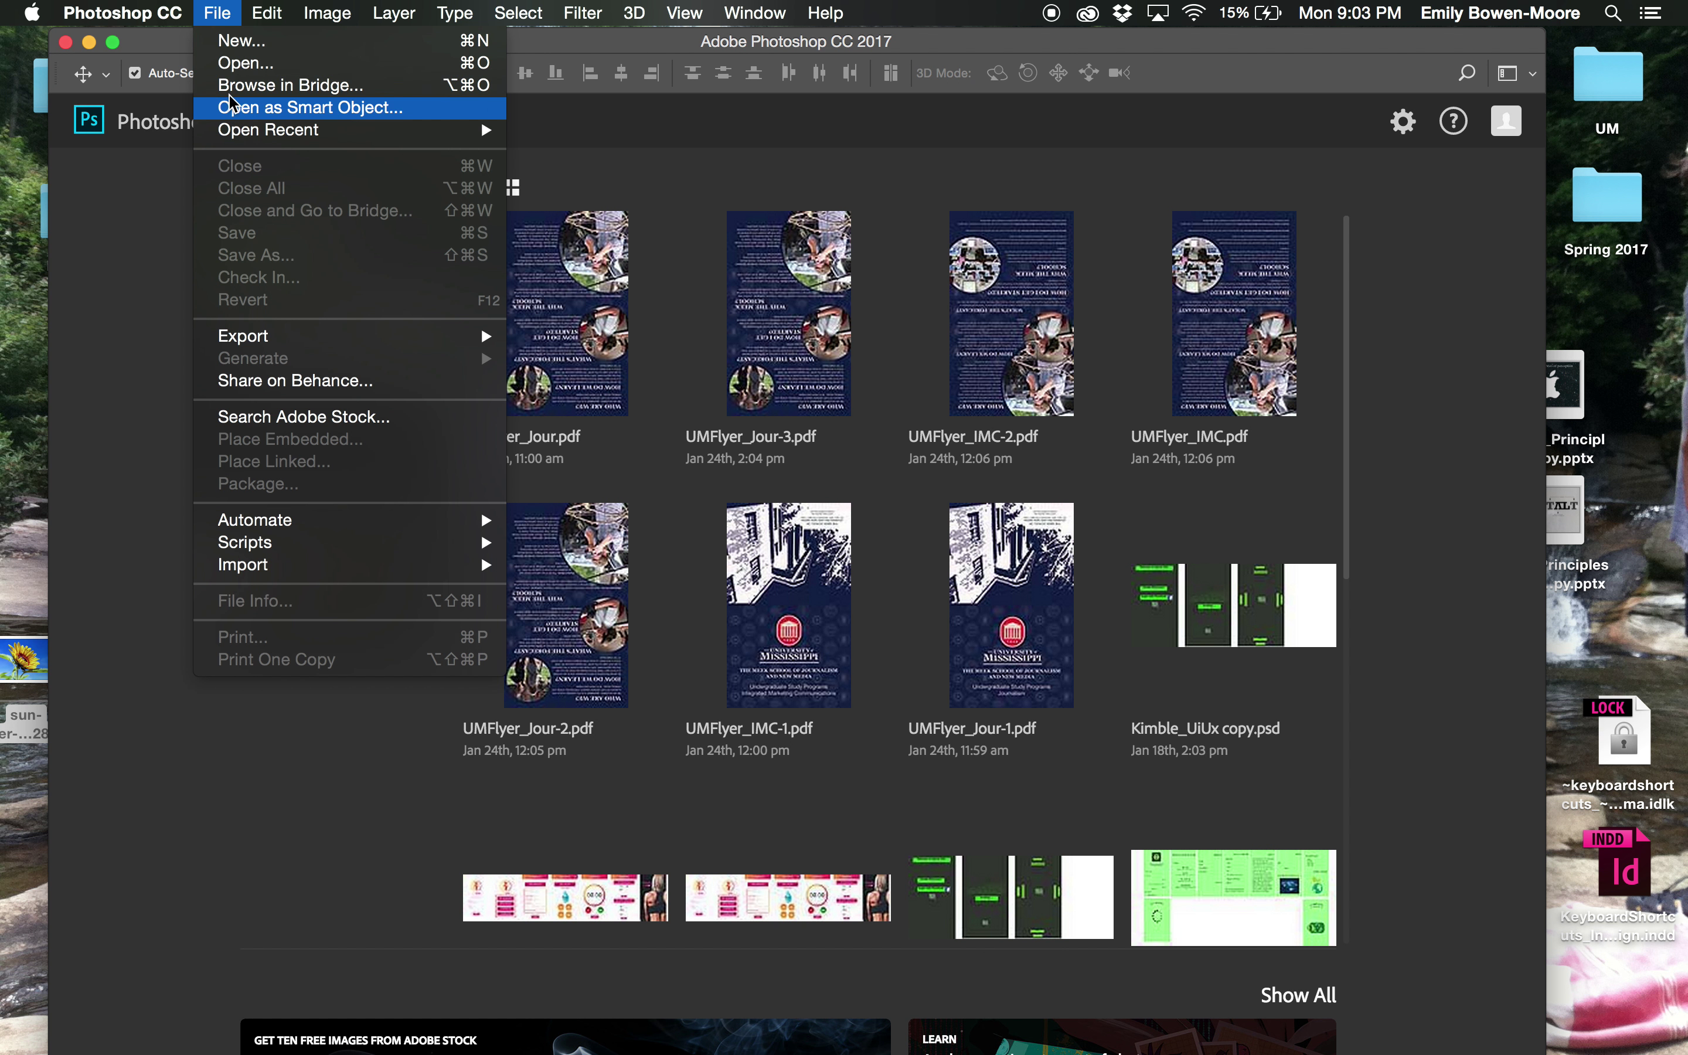
click(231, 63)
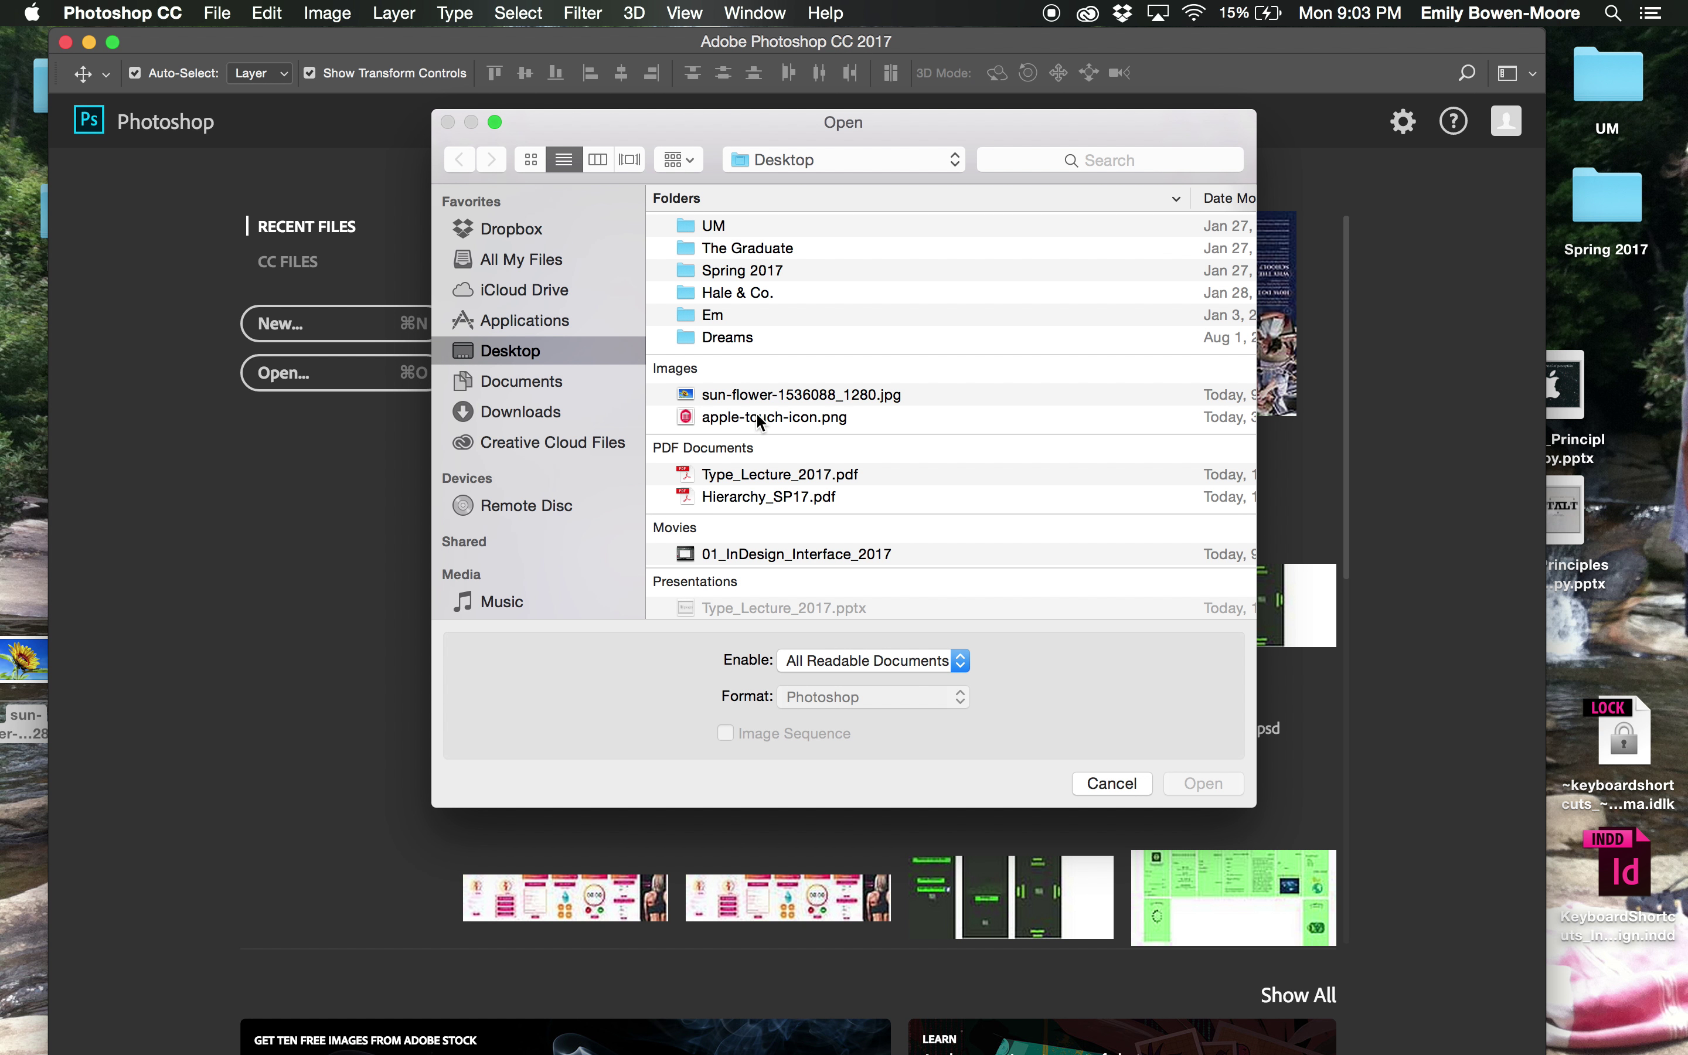
double_click(754, 396)
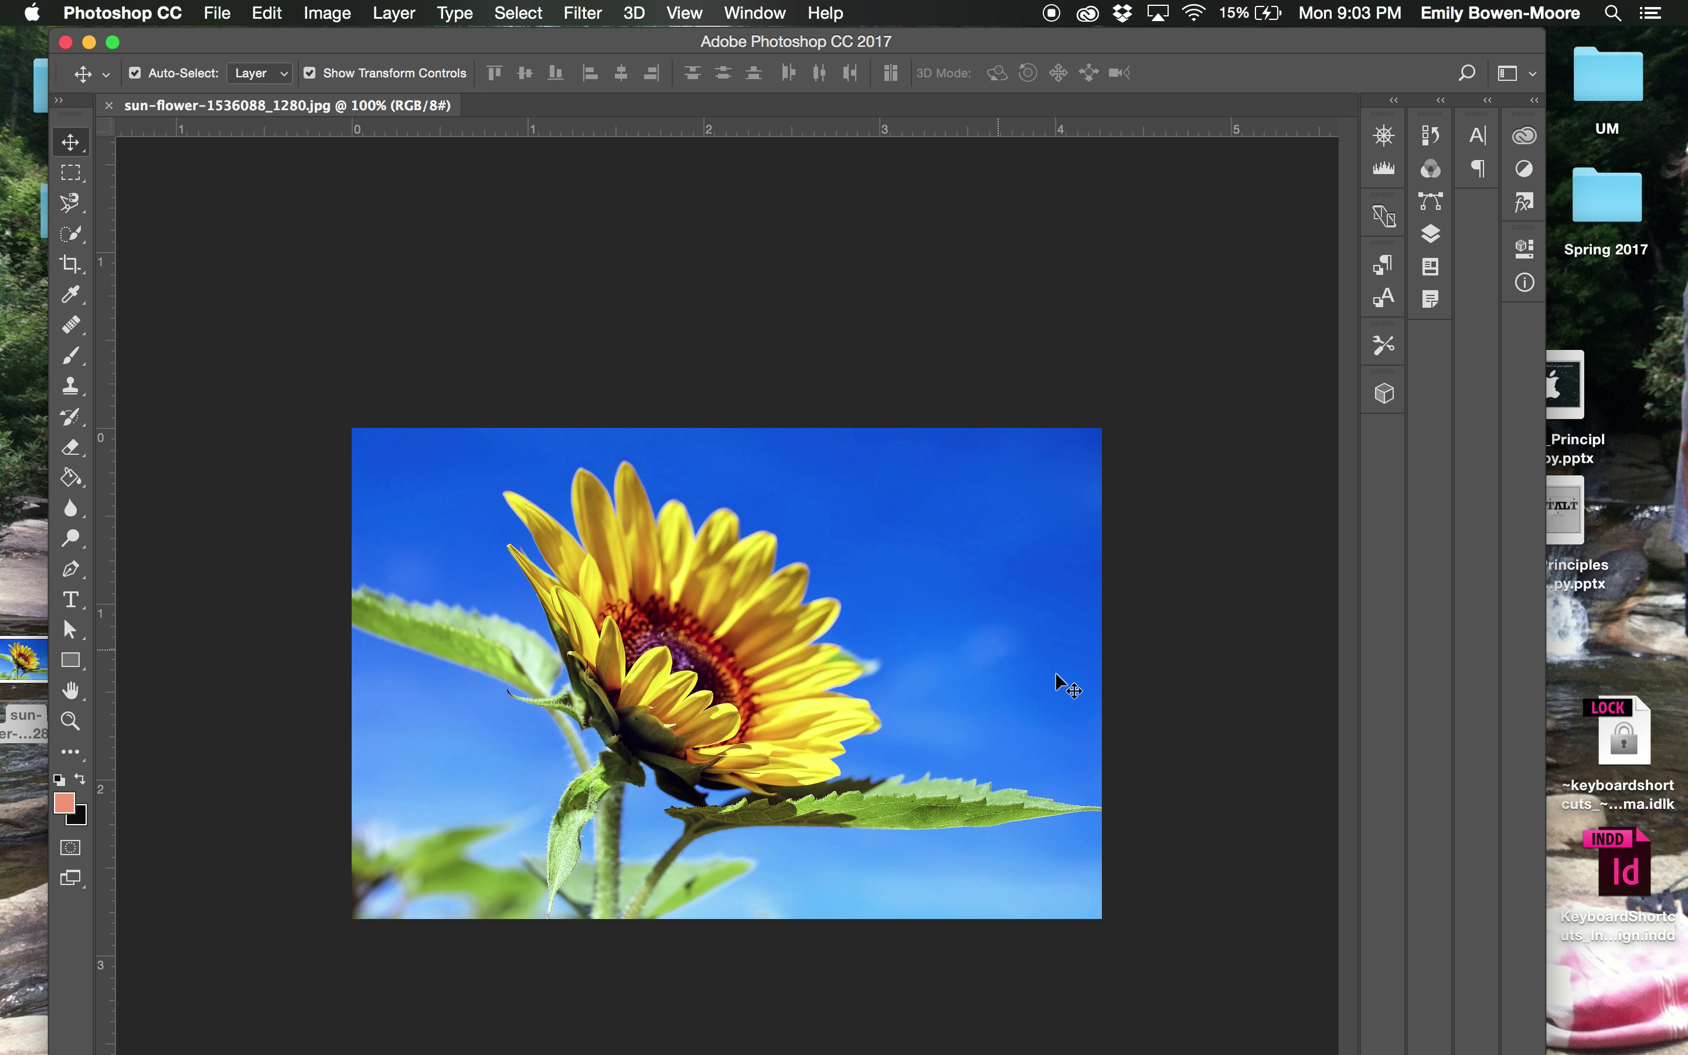
Step: Try moving the locked Background layer, dismiss the warning, and open the Image menu
drag(733, 481, 723, 436)
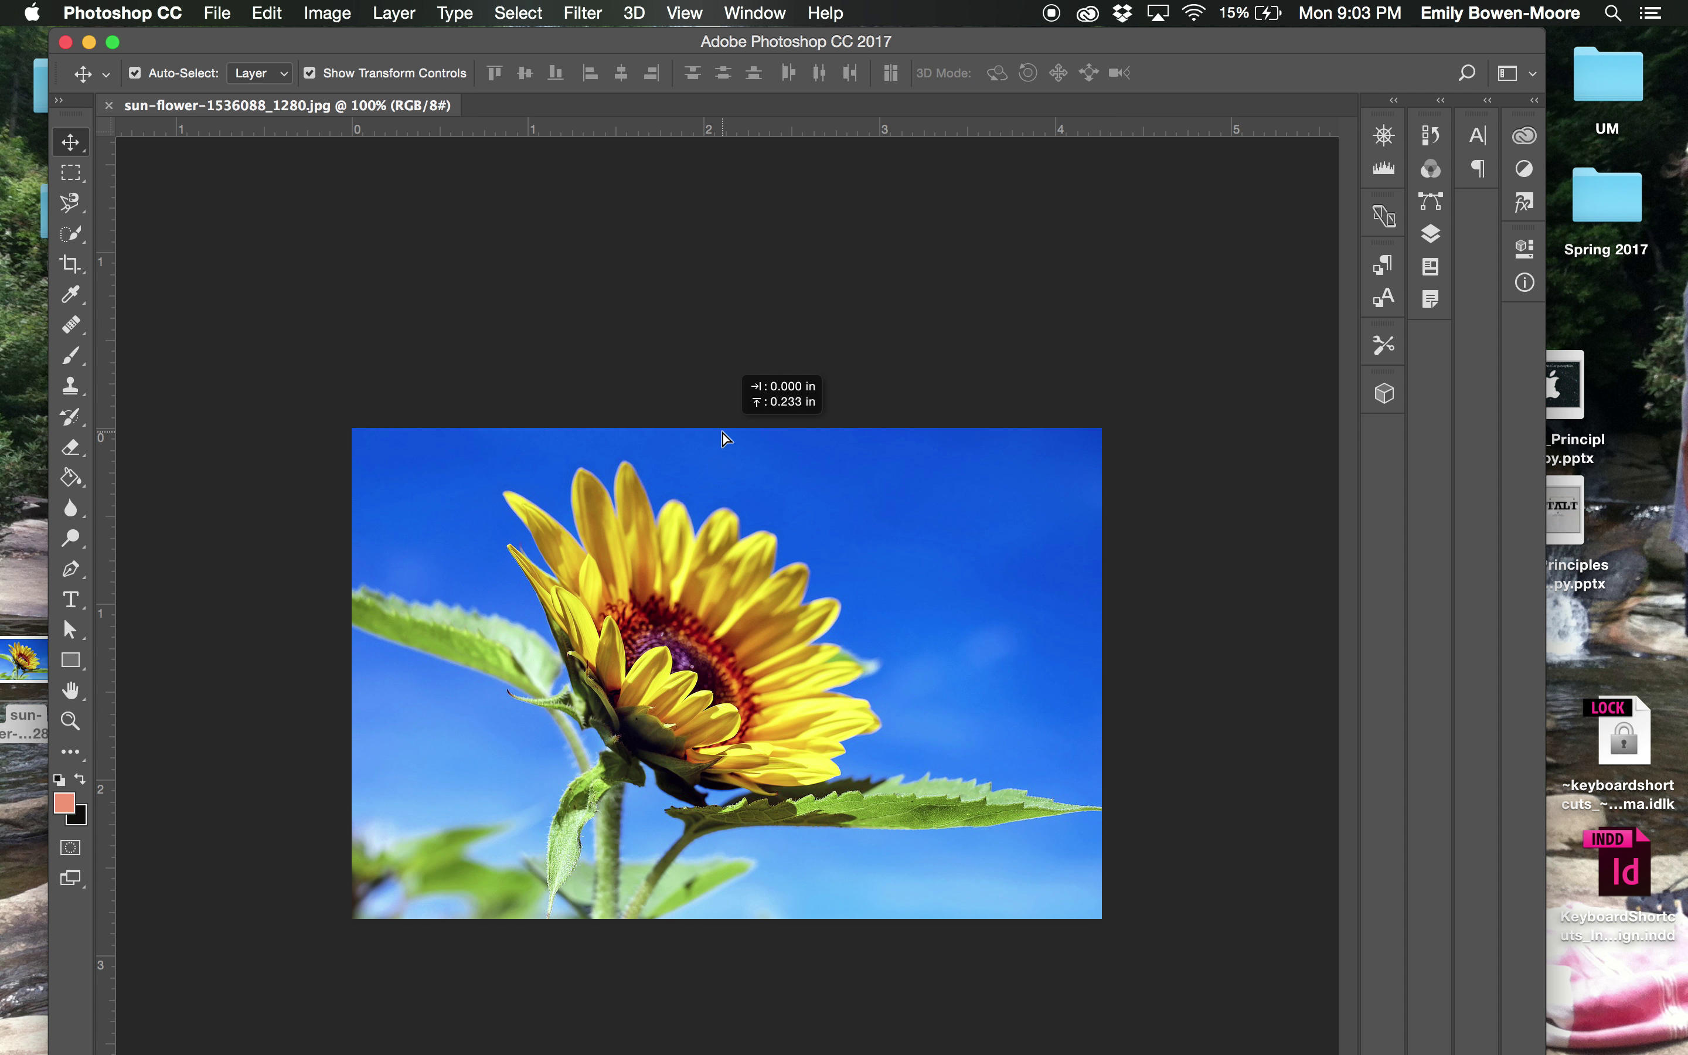
click(801, 472)
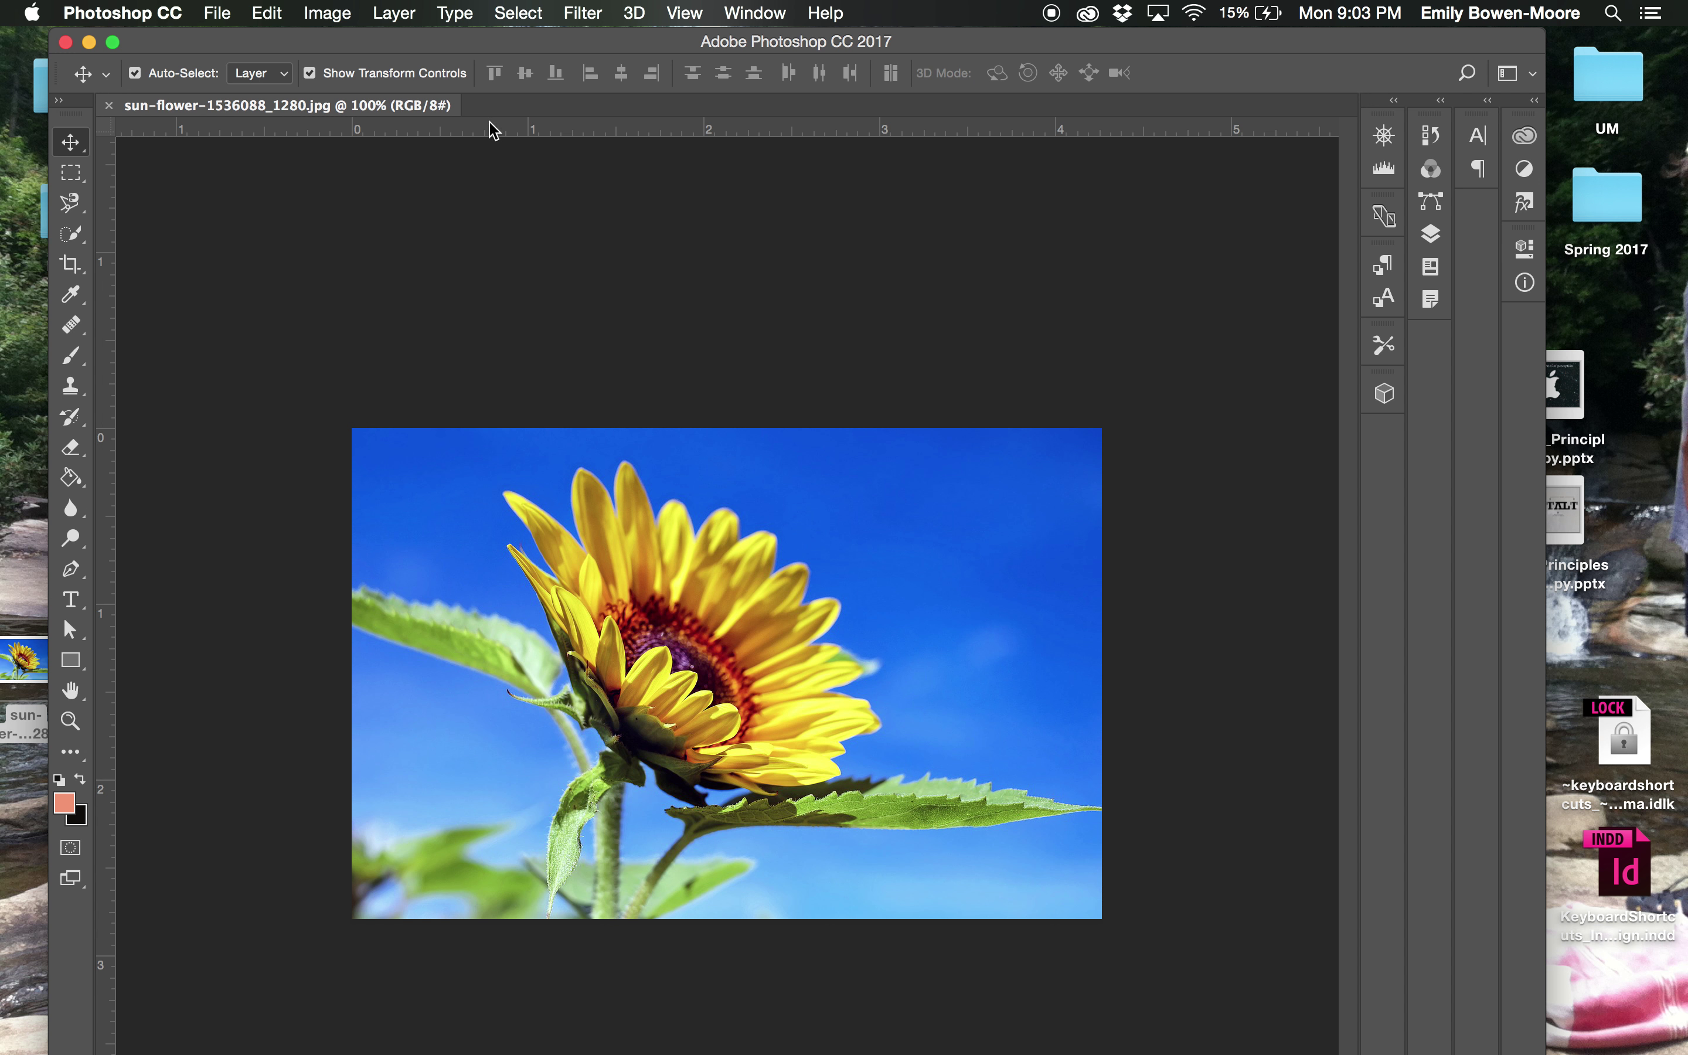
click(326, 12)
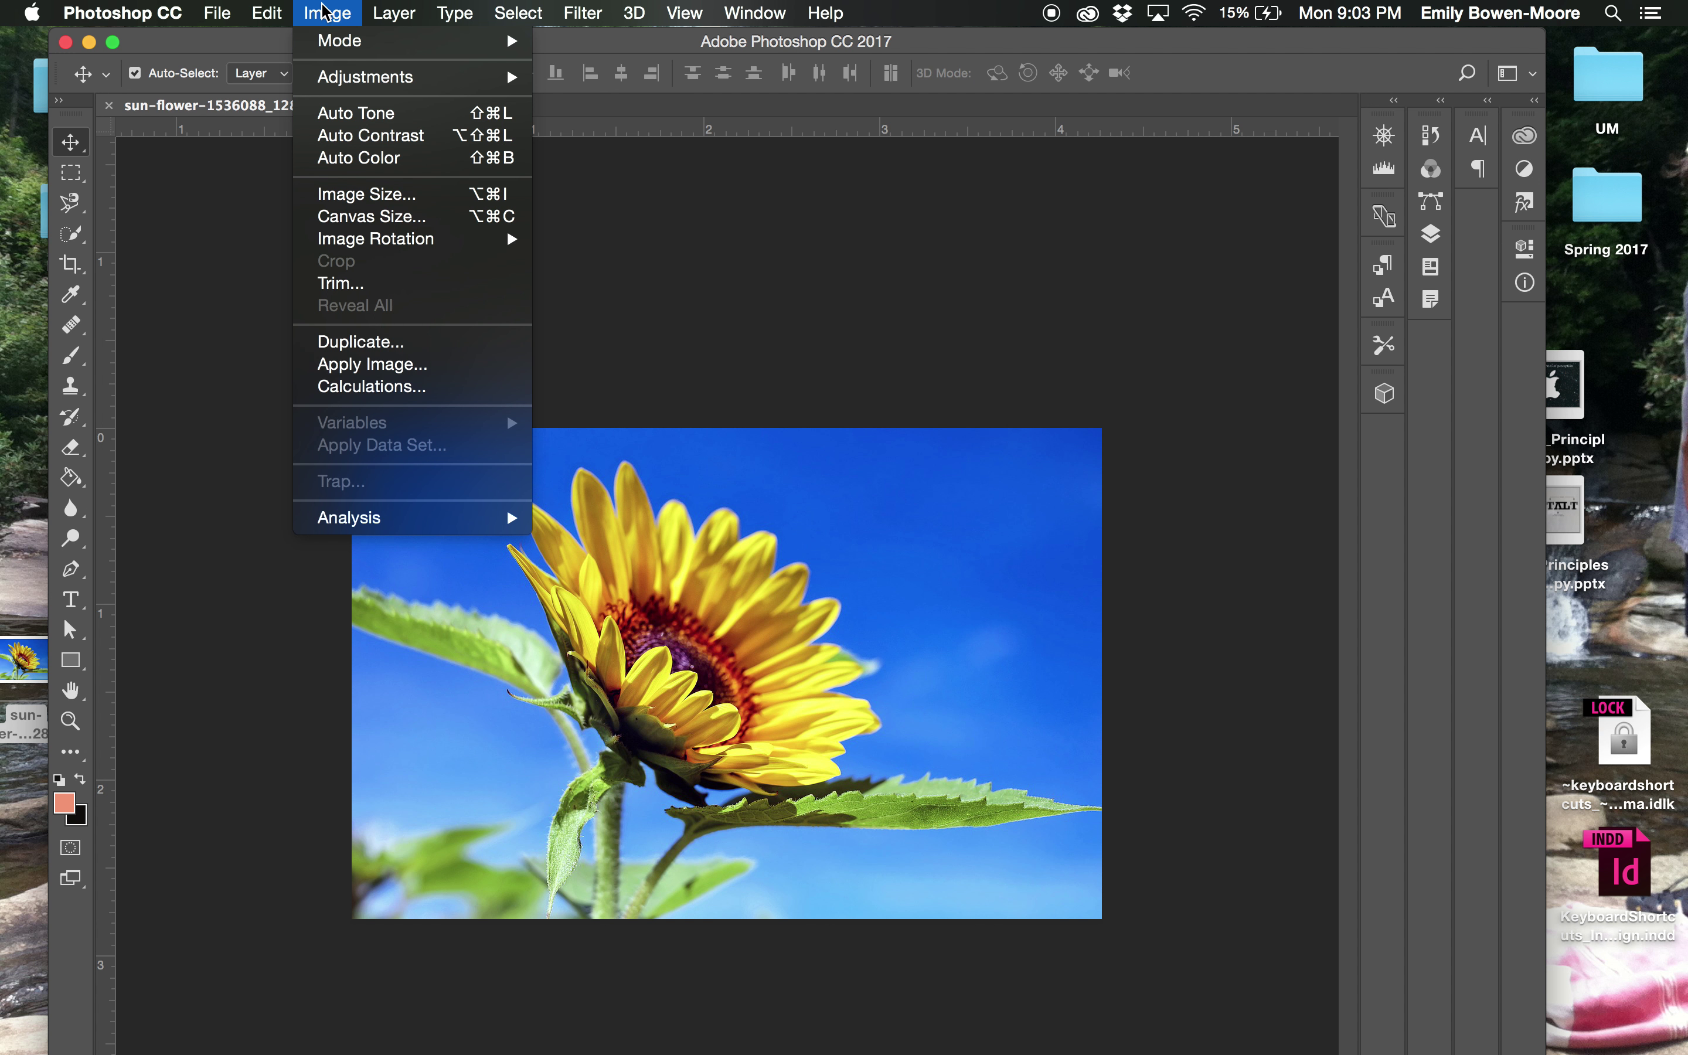
Step: Bring up Image Size for the 4.267 × 2.793 in, 300 ppi photo and move the dialog up
click(356, 194)
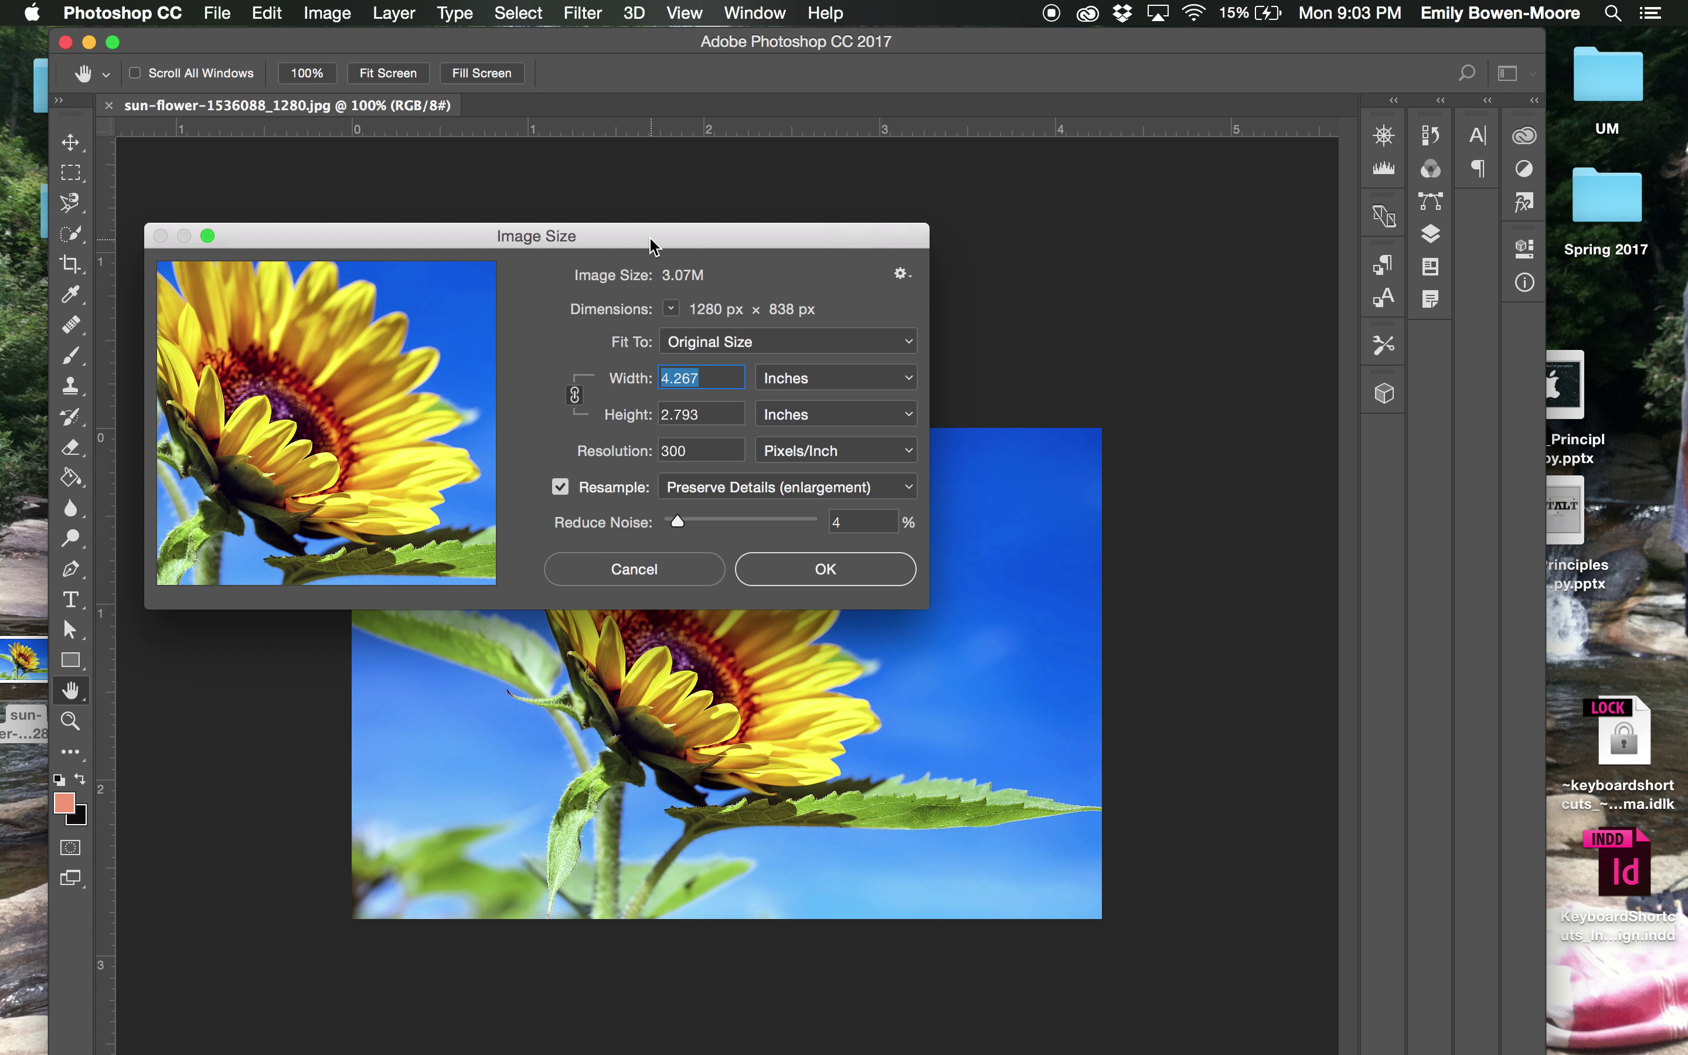
drag(649, 244, 660, 165)
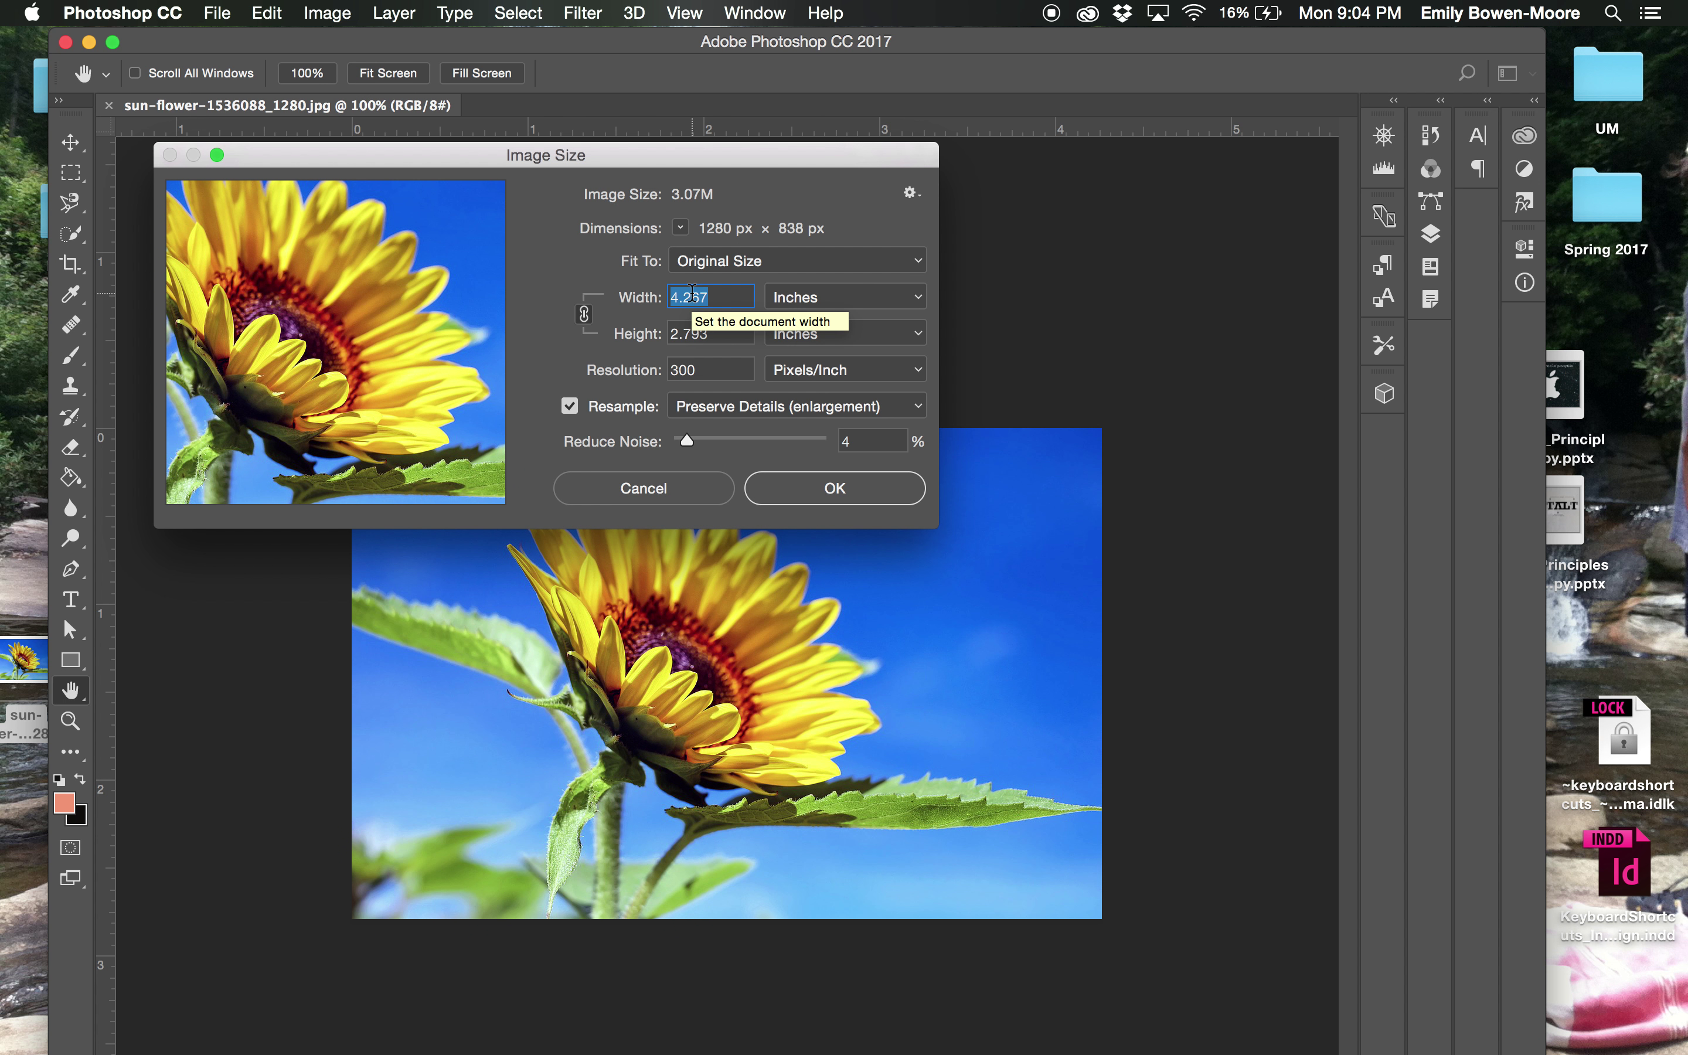
Step: Enter a 7 in width and 5 in height, toggling the proportion link off and on
text(7)
click(698, 333)
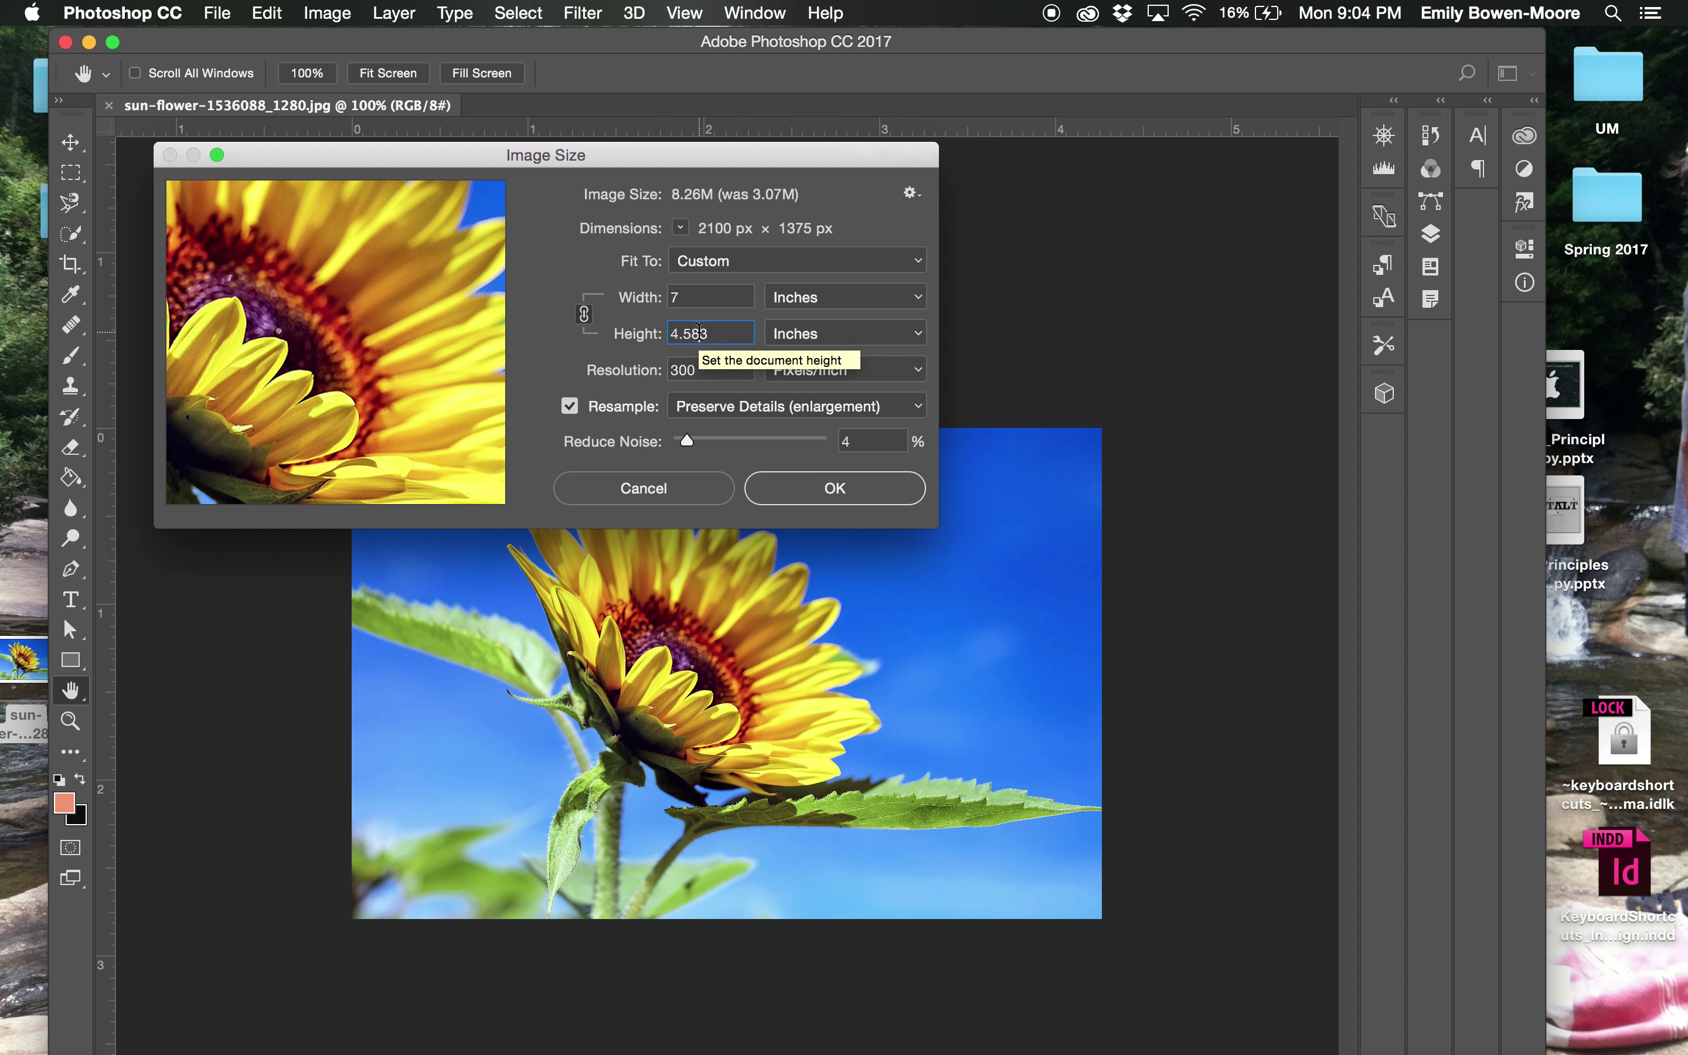
double_click(698, 333)
text(5)
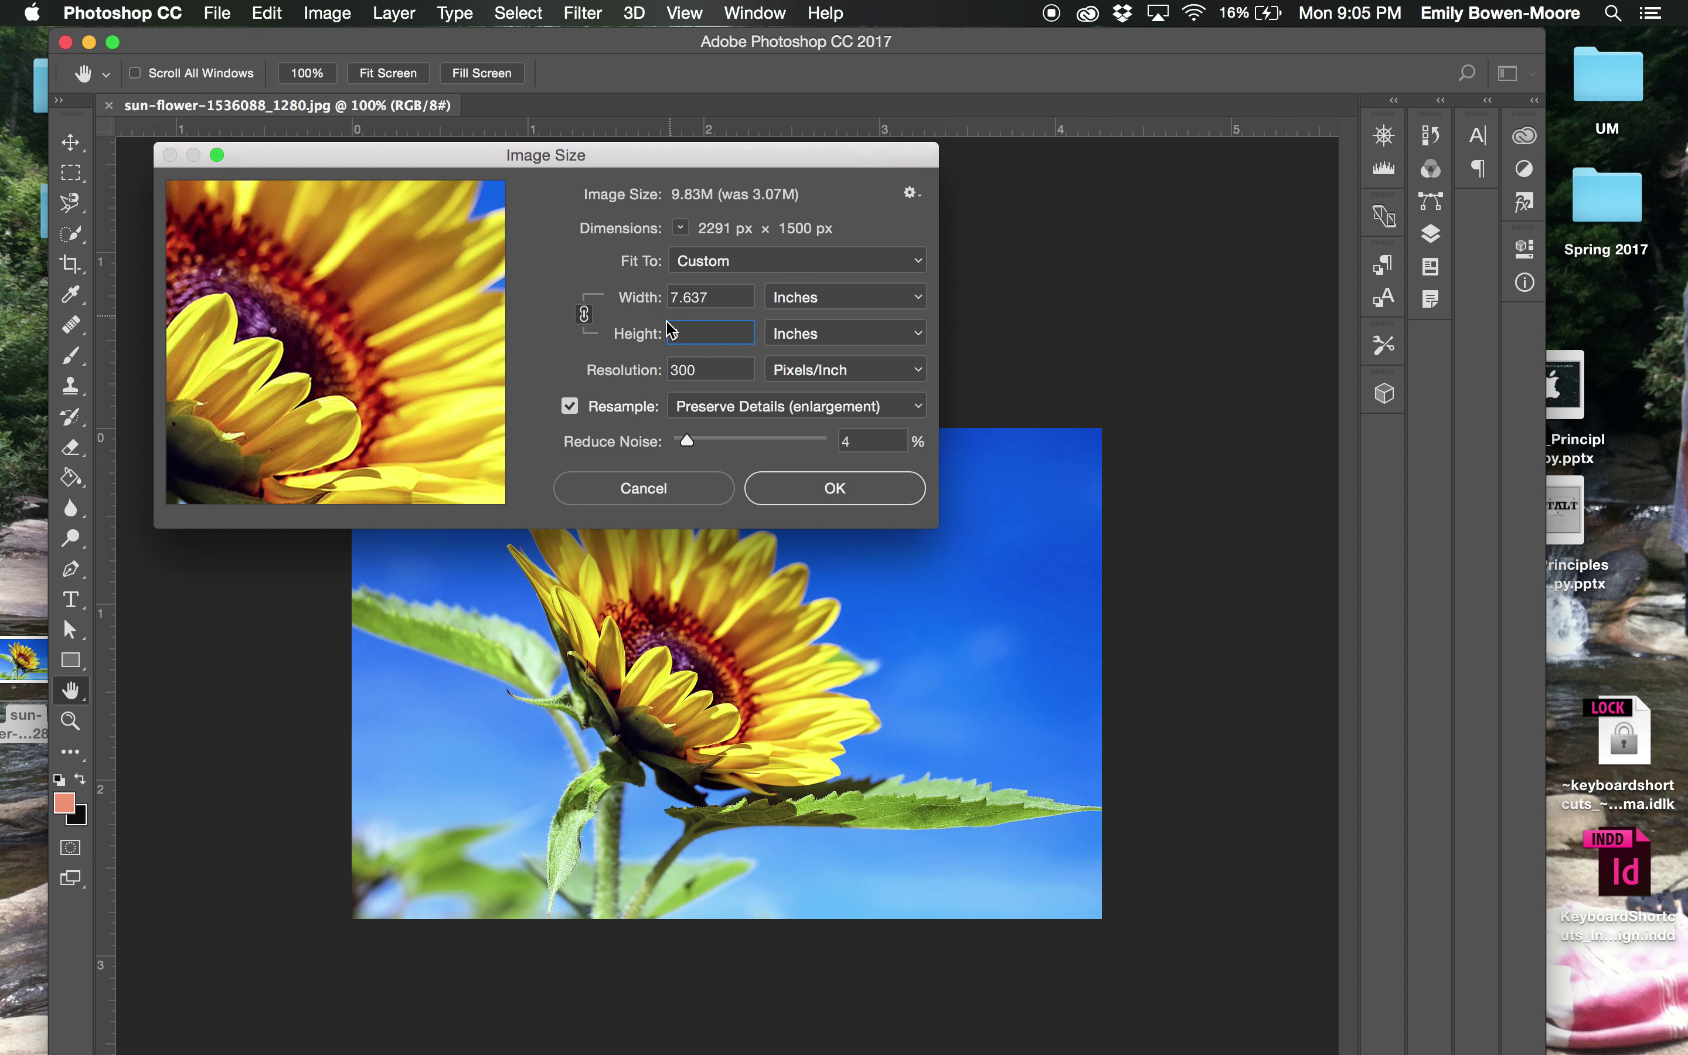
click(585, 315)
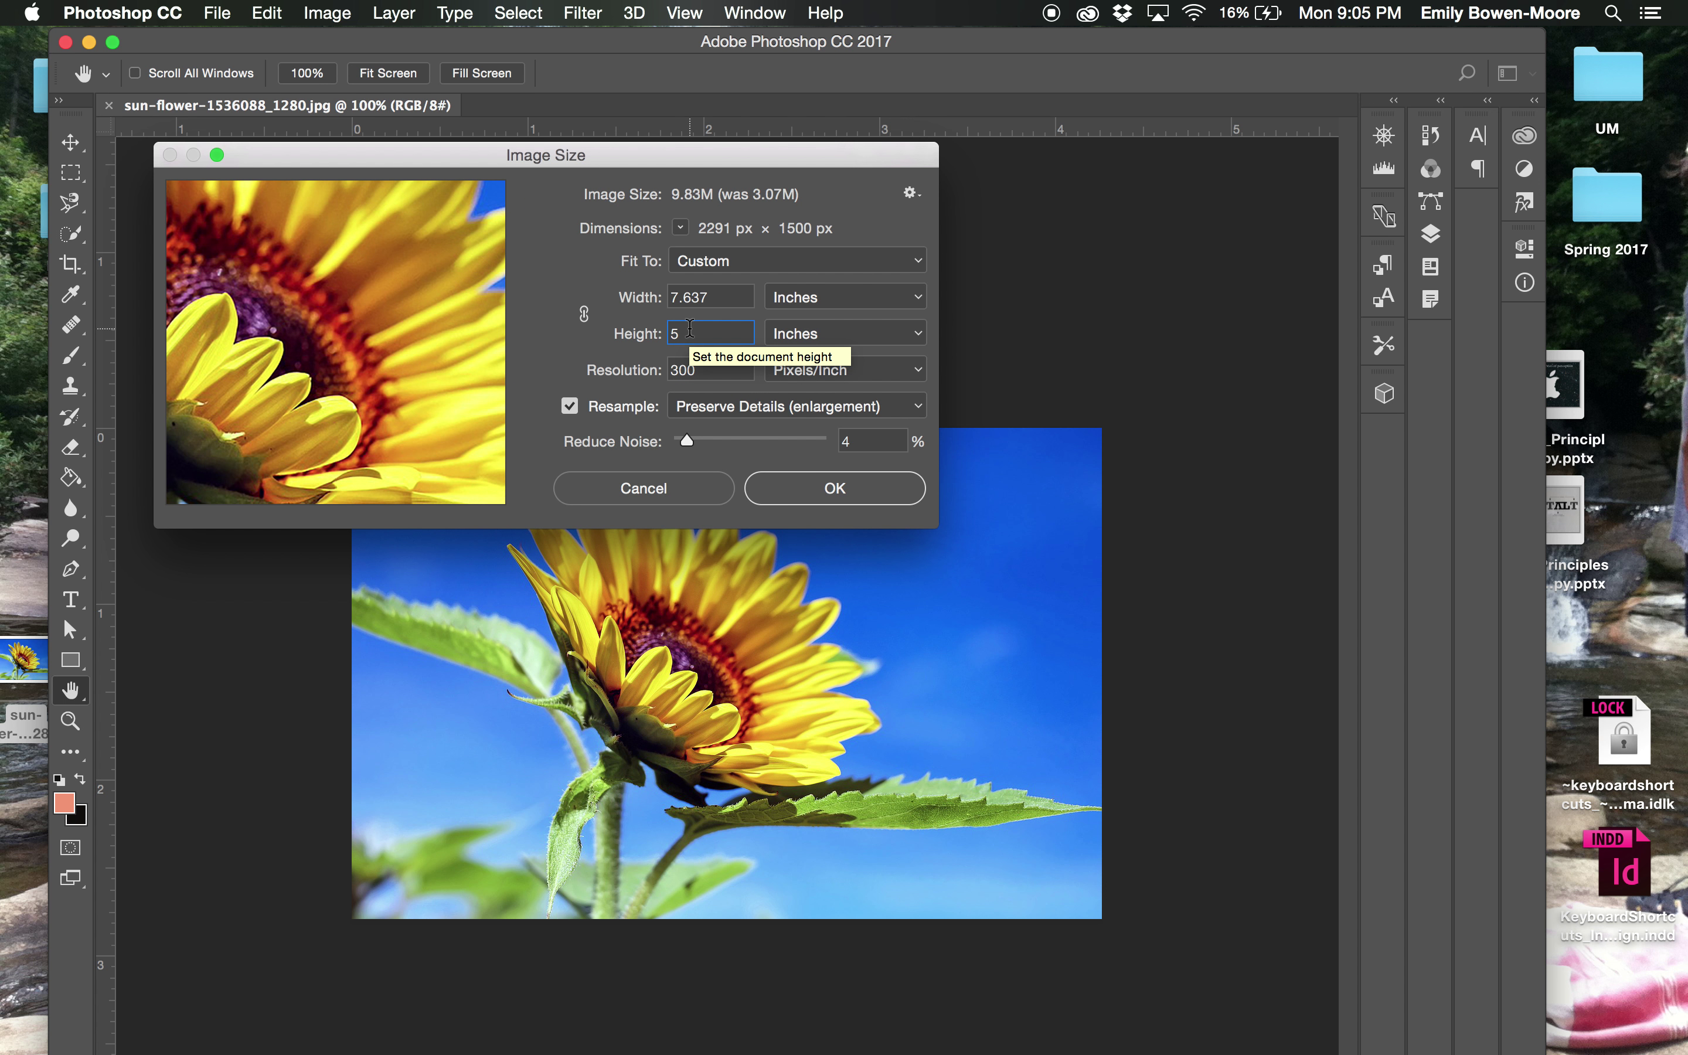
click(585, 314)
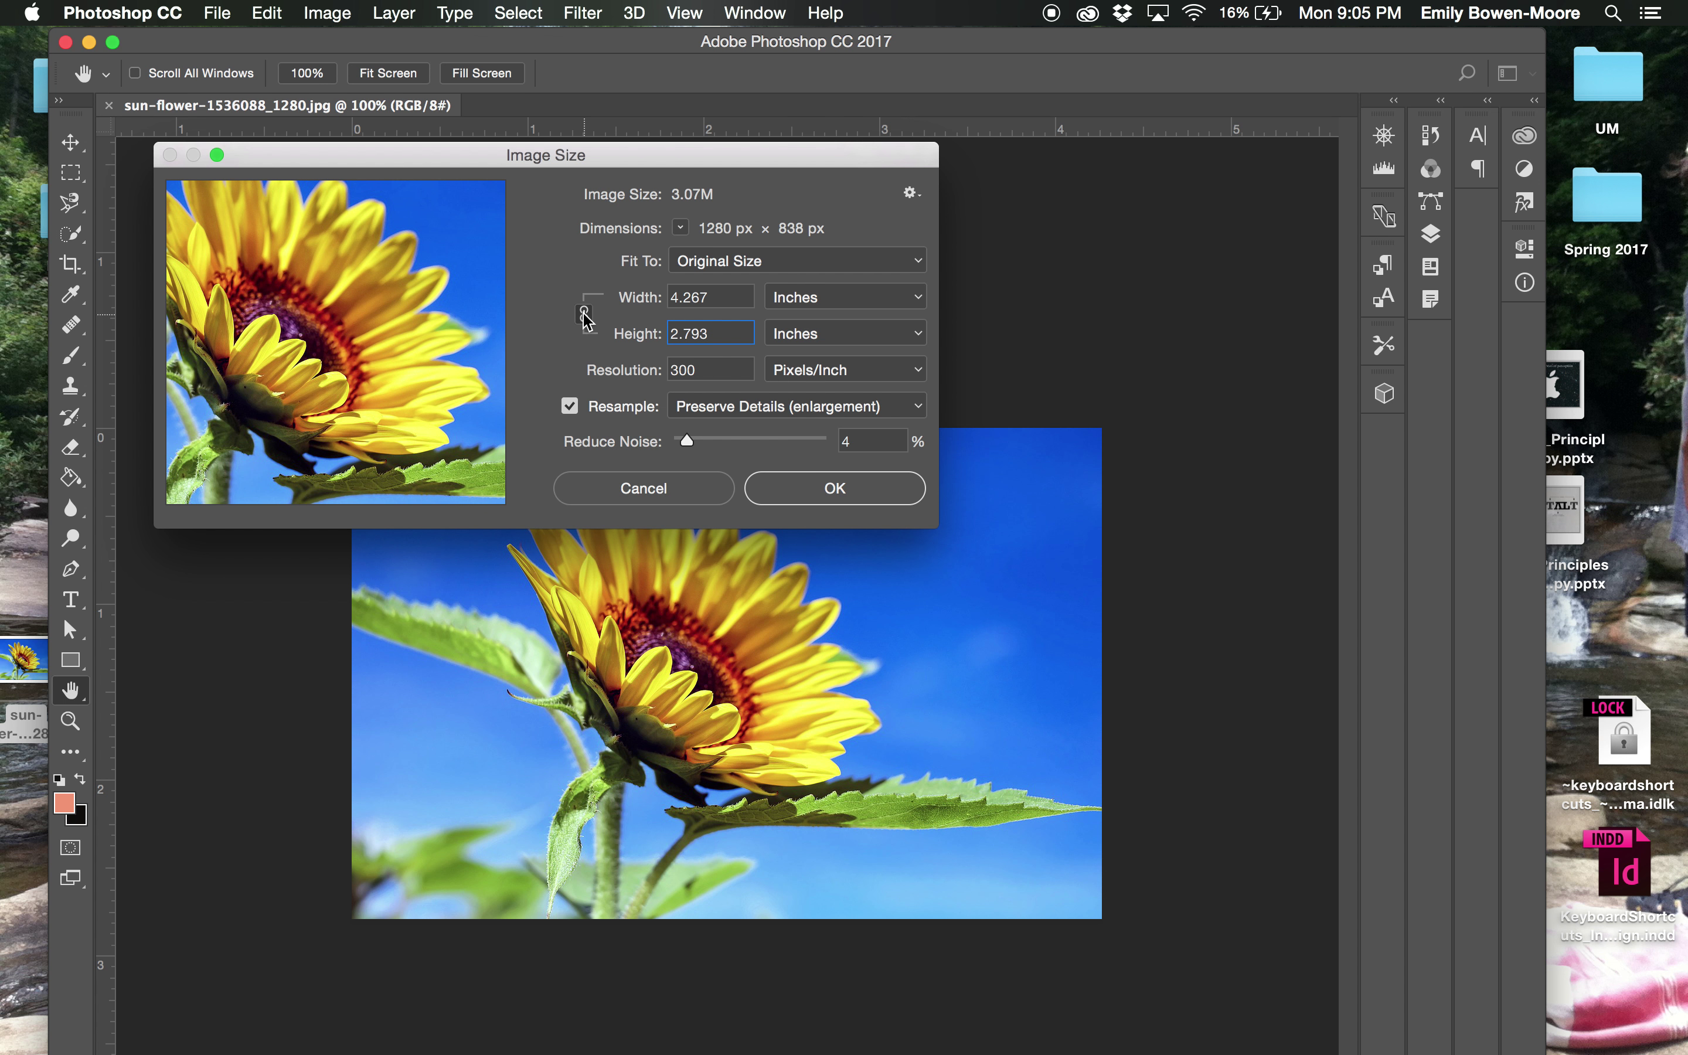
Step: With proportions linked, re-enter 7 in width then 5 in height, giving 7.637 × 5 in
double_click(713, 297)
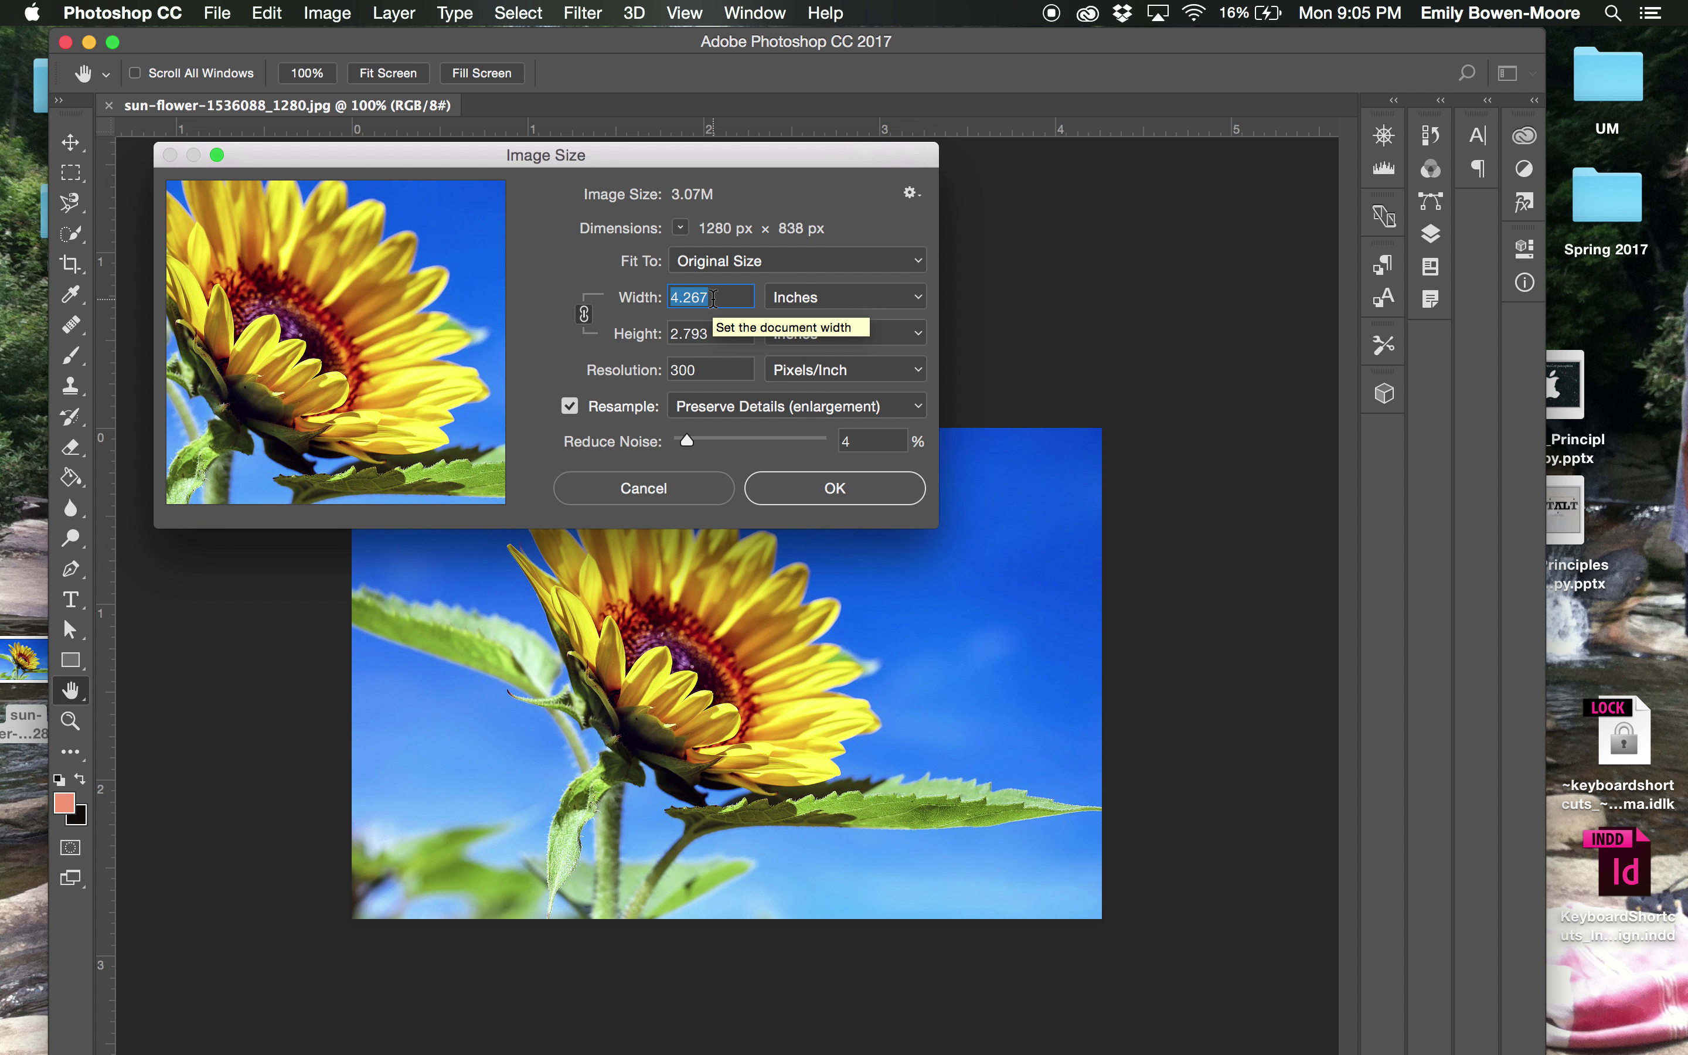
text(7)
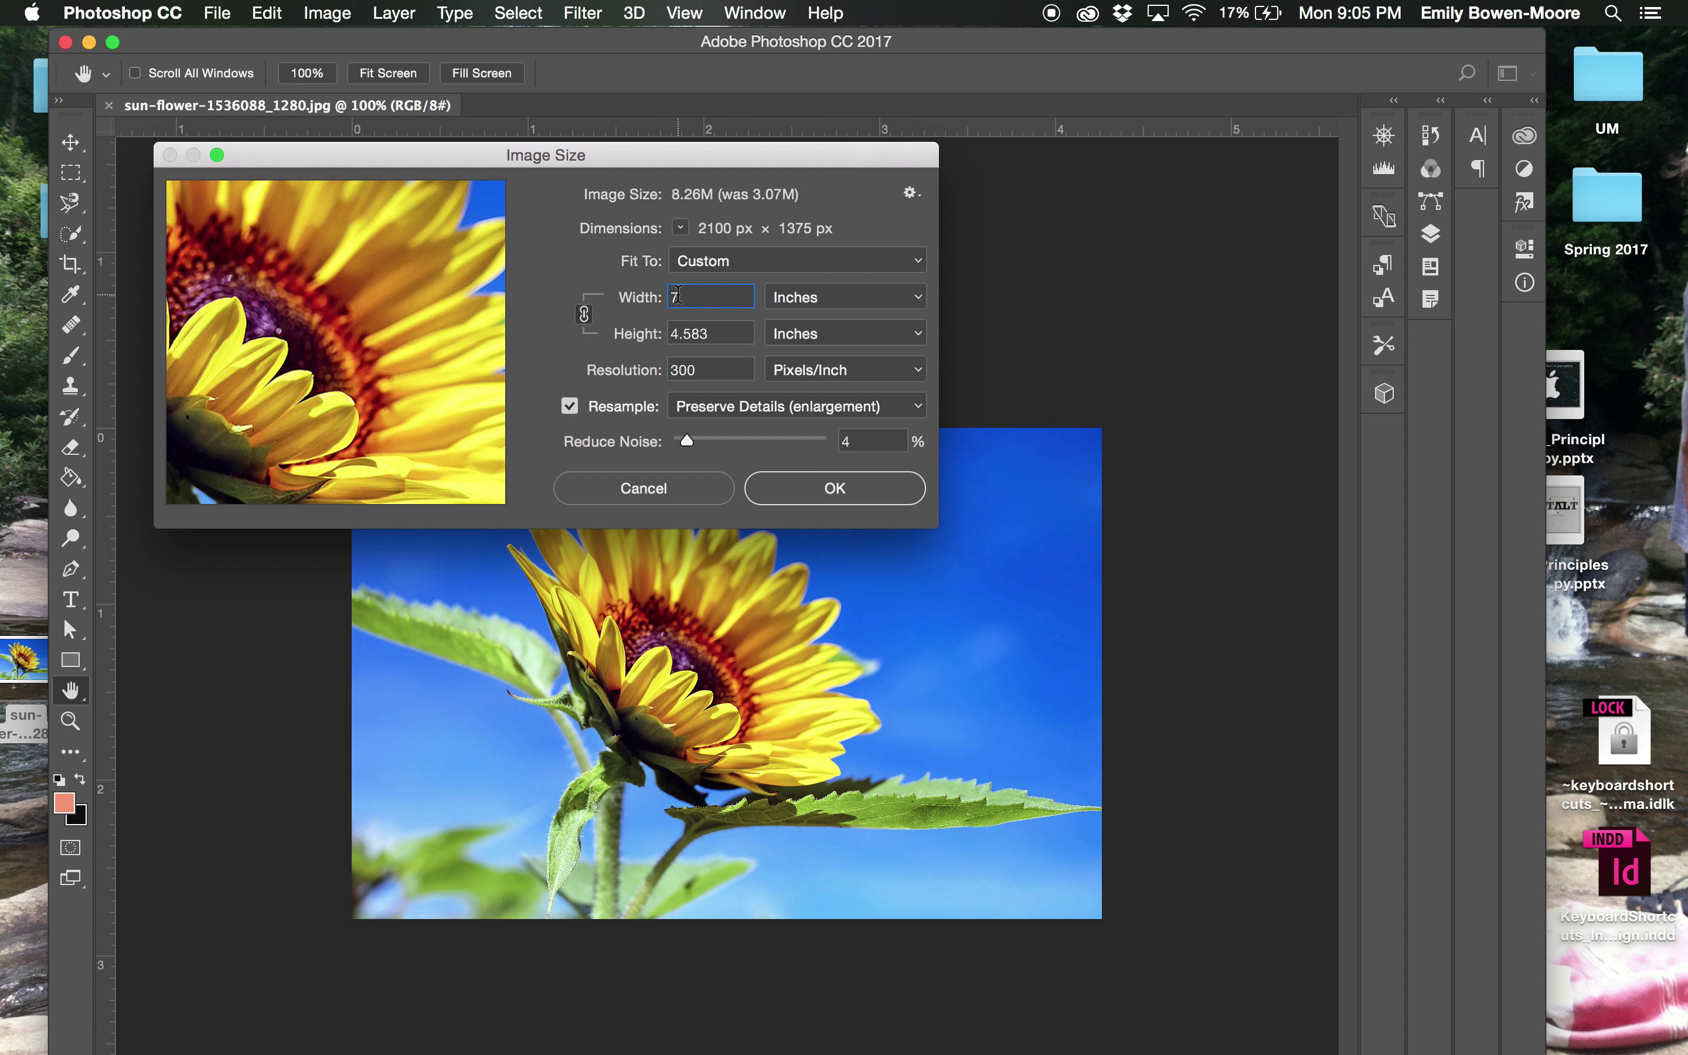
click(688, 338)
double_click(687, 335)
text(5)
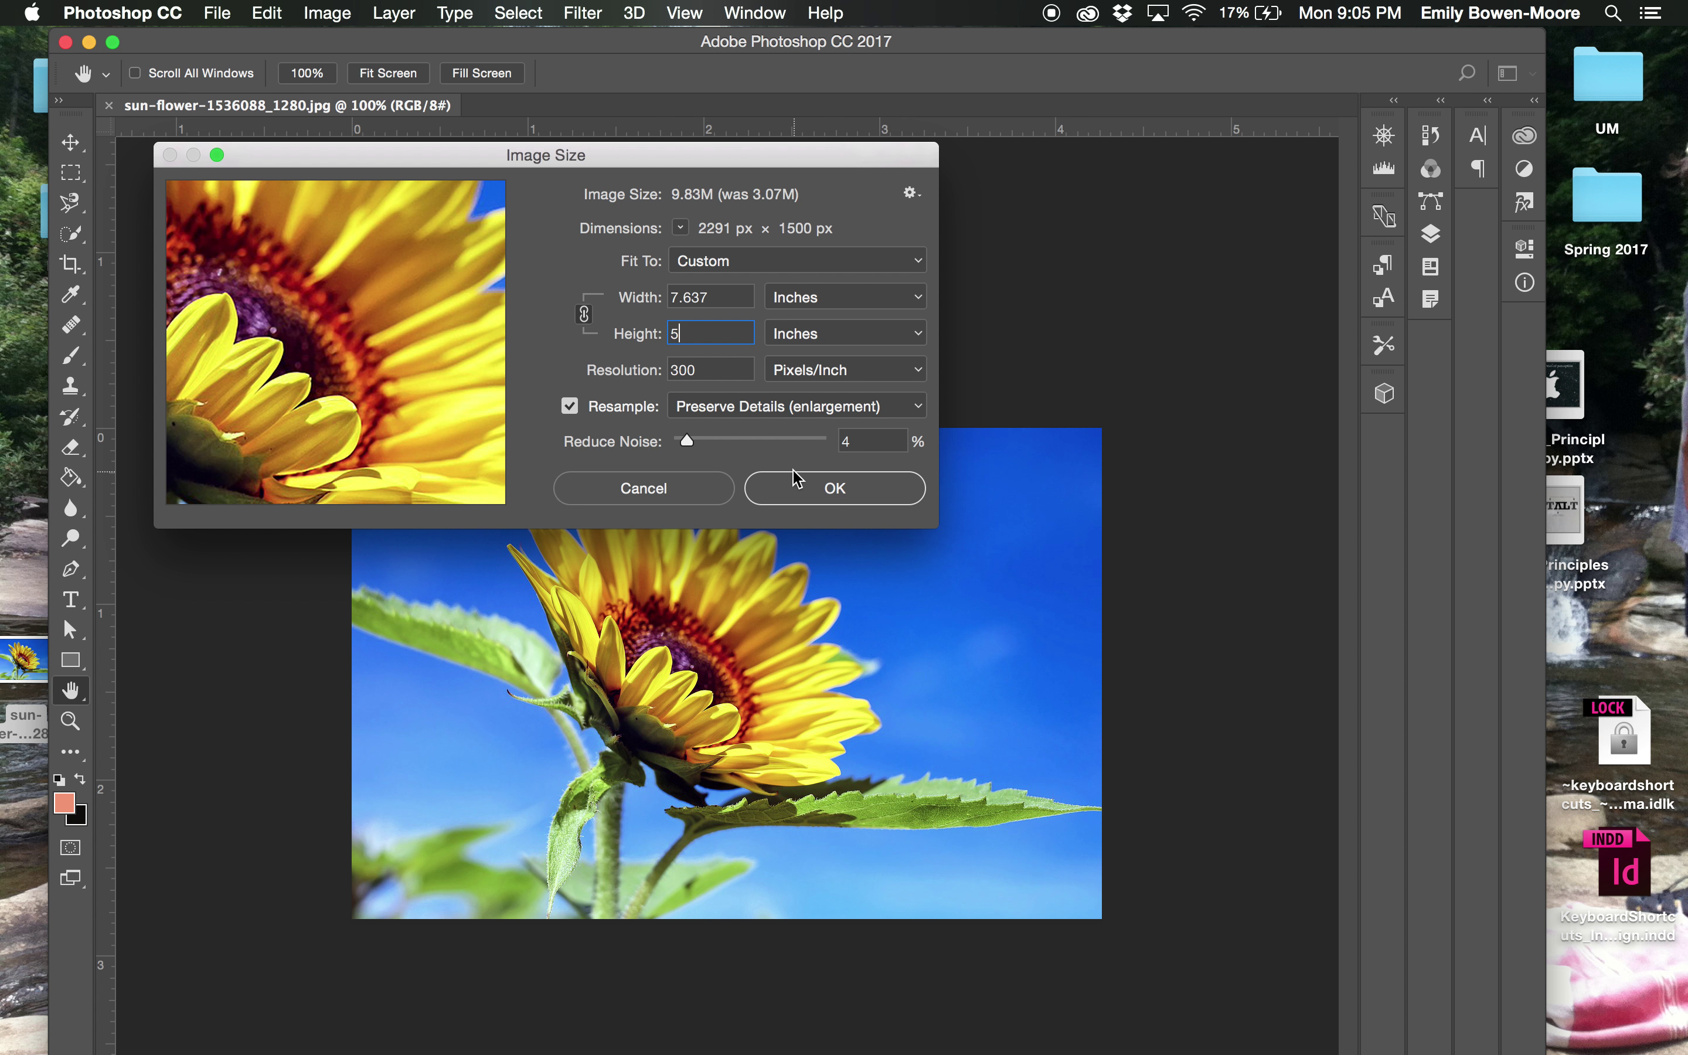
Step: Apply the 7.637 × 5 in, 300 ppi size and zoom out to see the whole photo
click(799, 488)
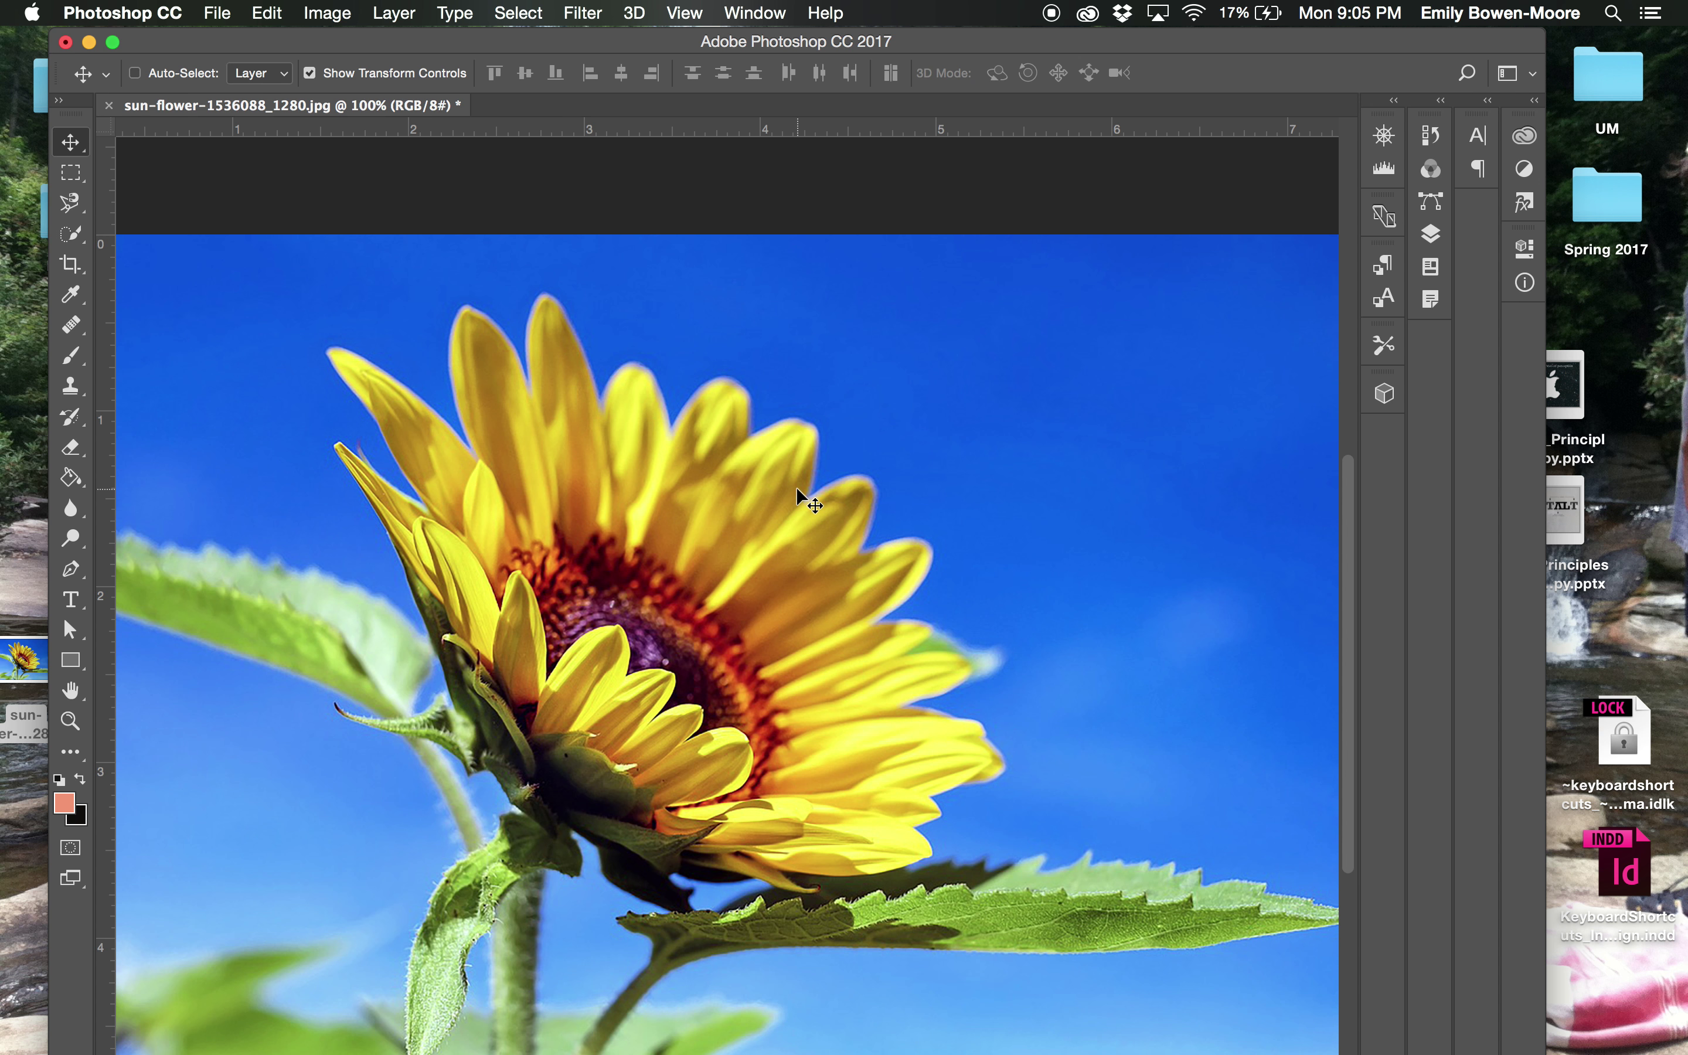
key(super+minus)
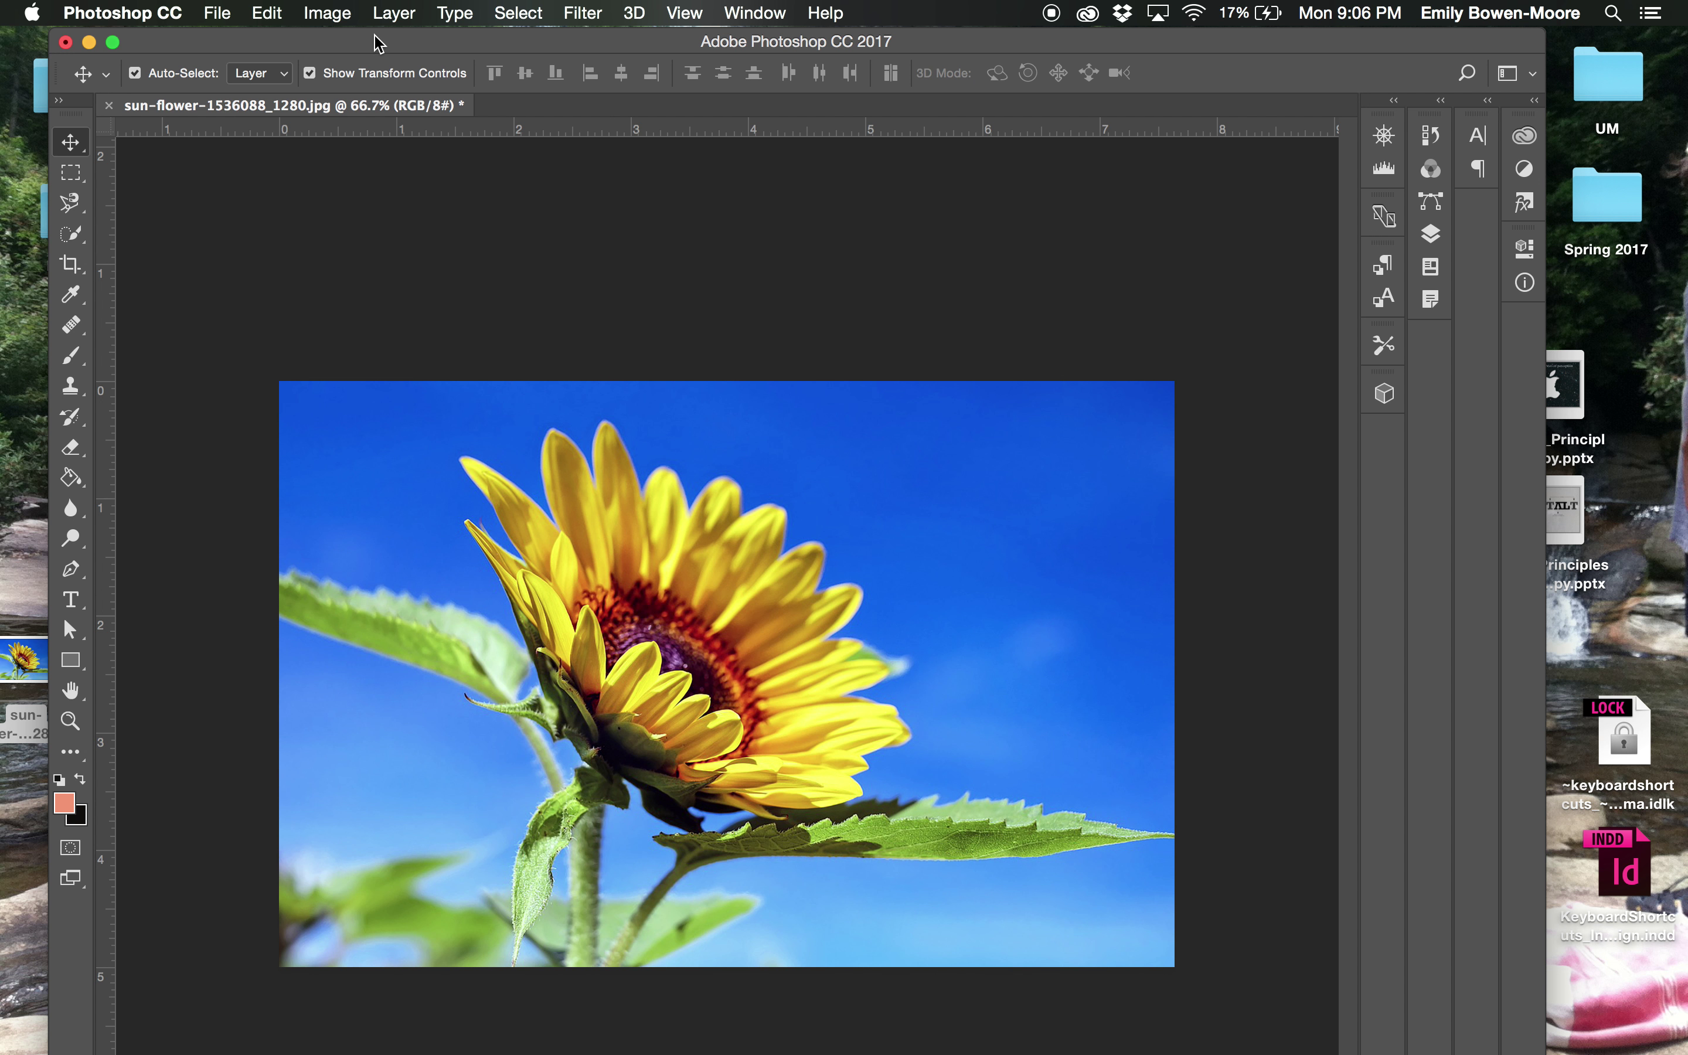
click(311, 21)
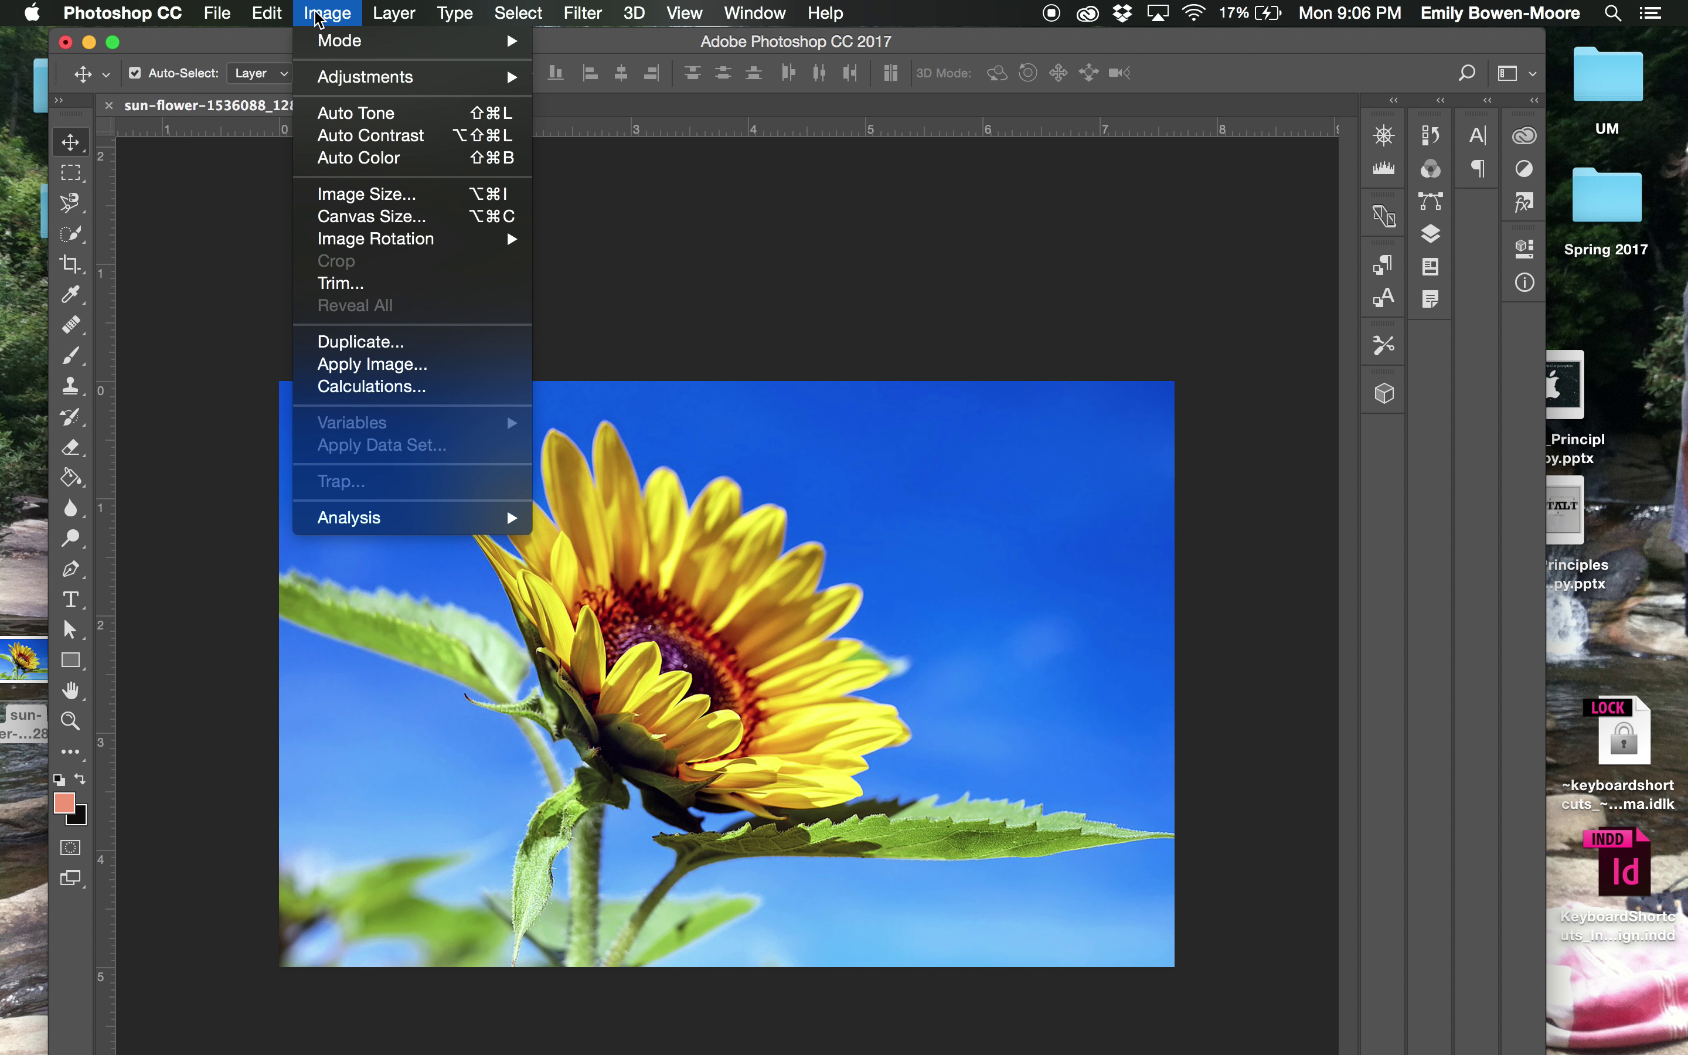
click(320, 202)
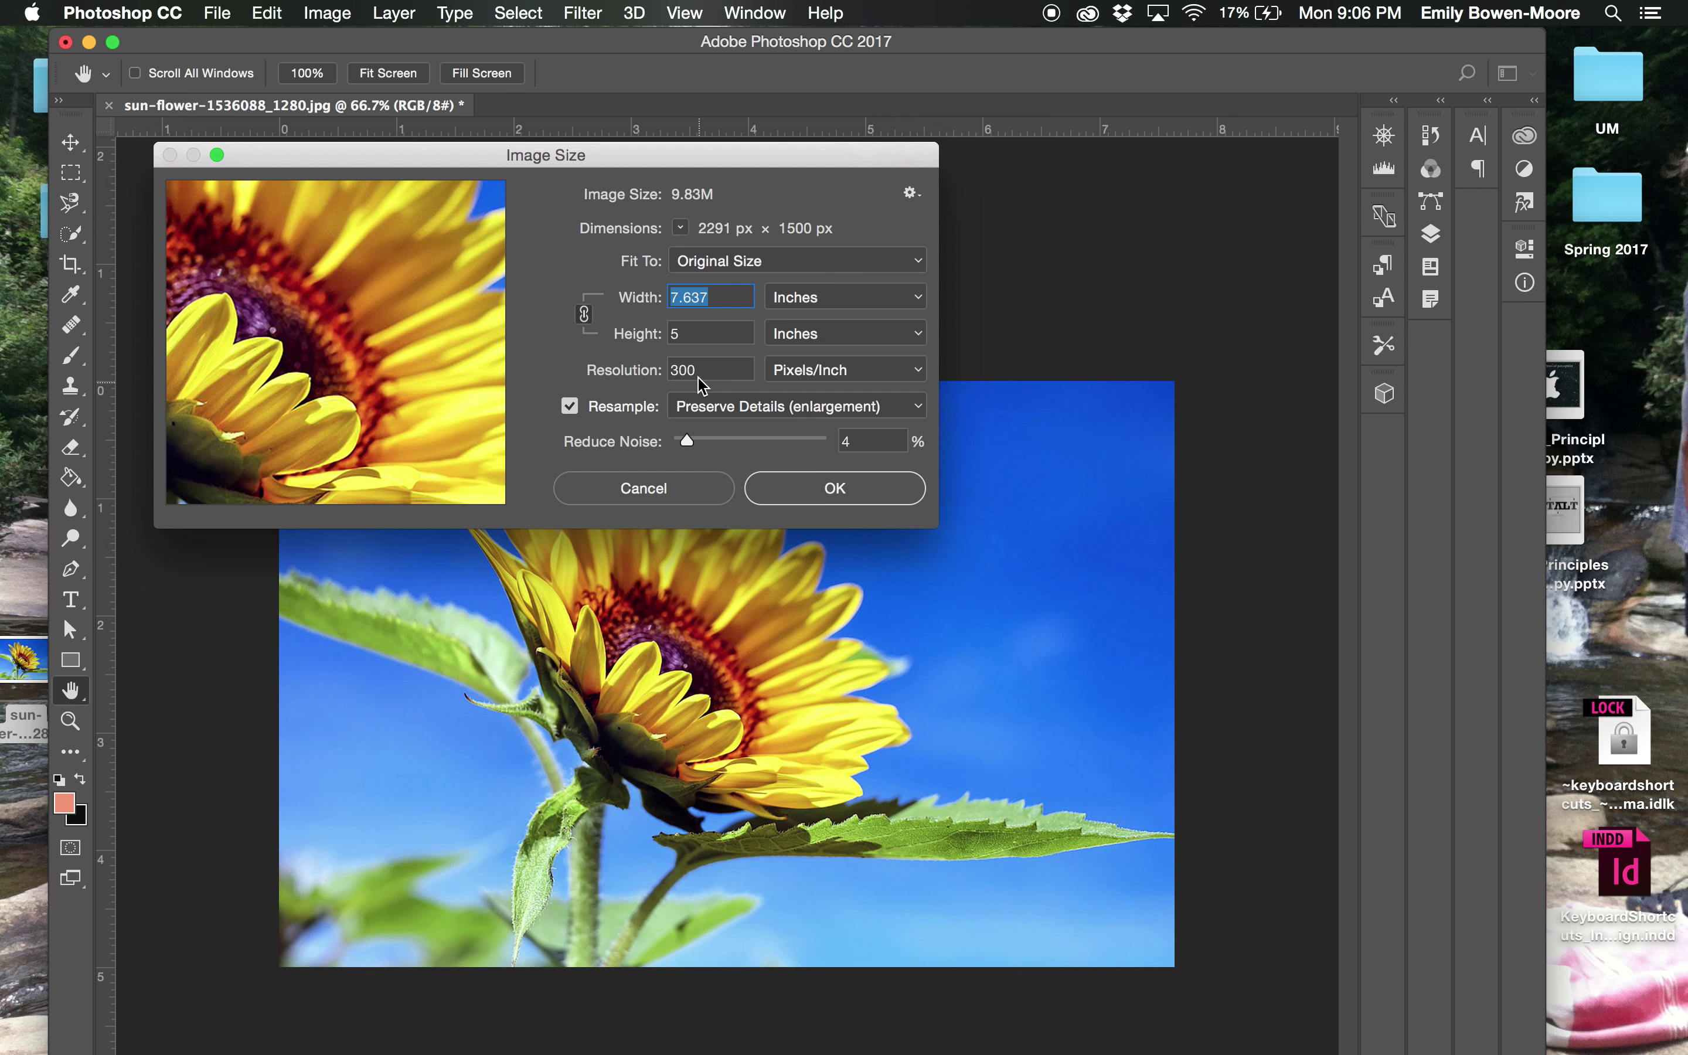
click(687, 487)
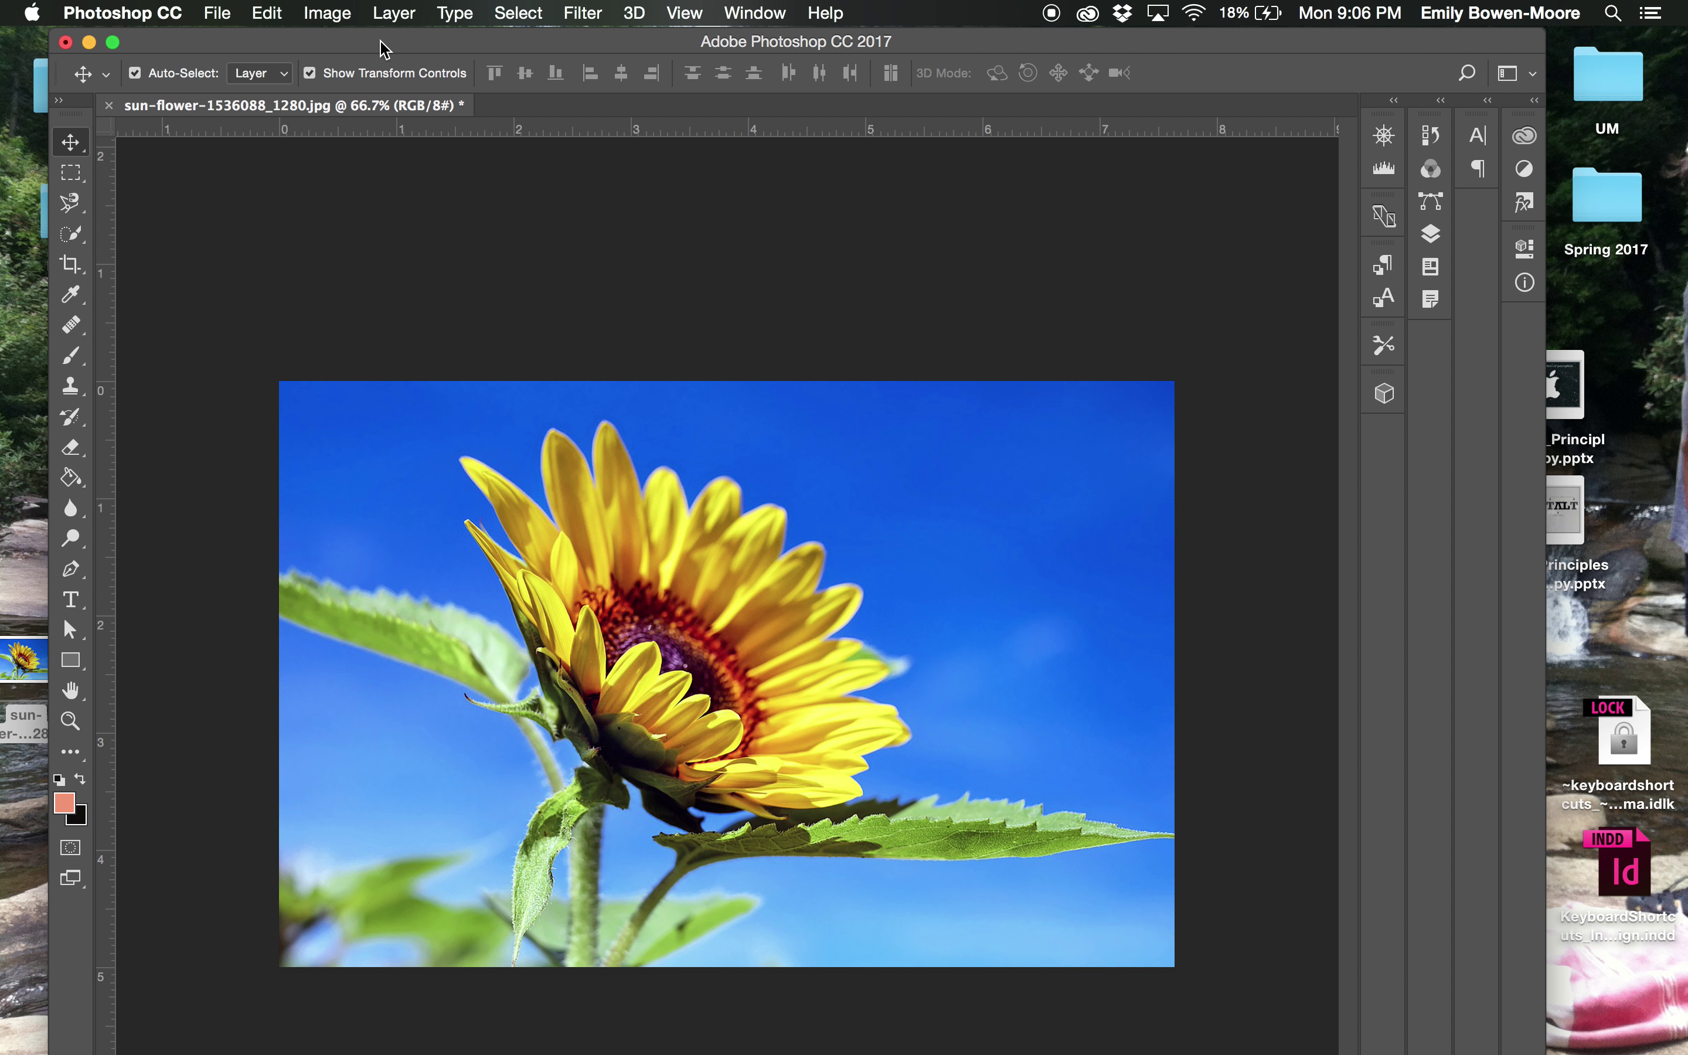
click(327, 13)
mouse_move(356, 87)
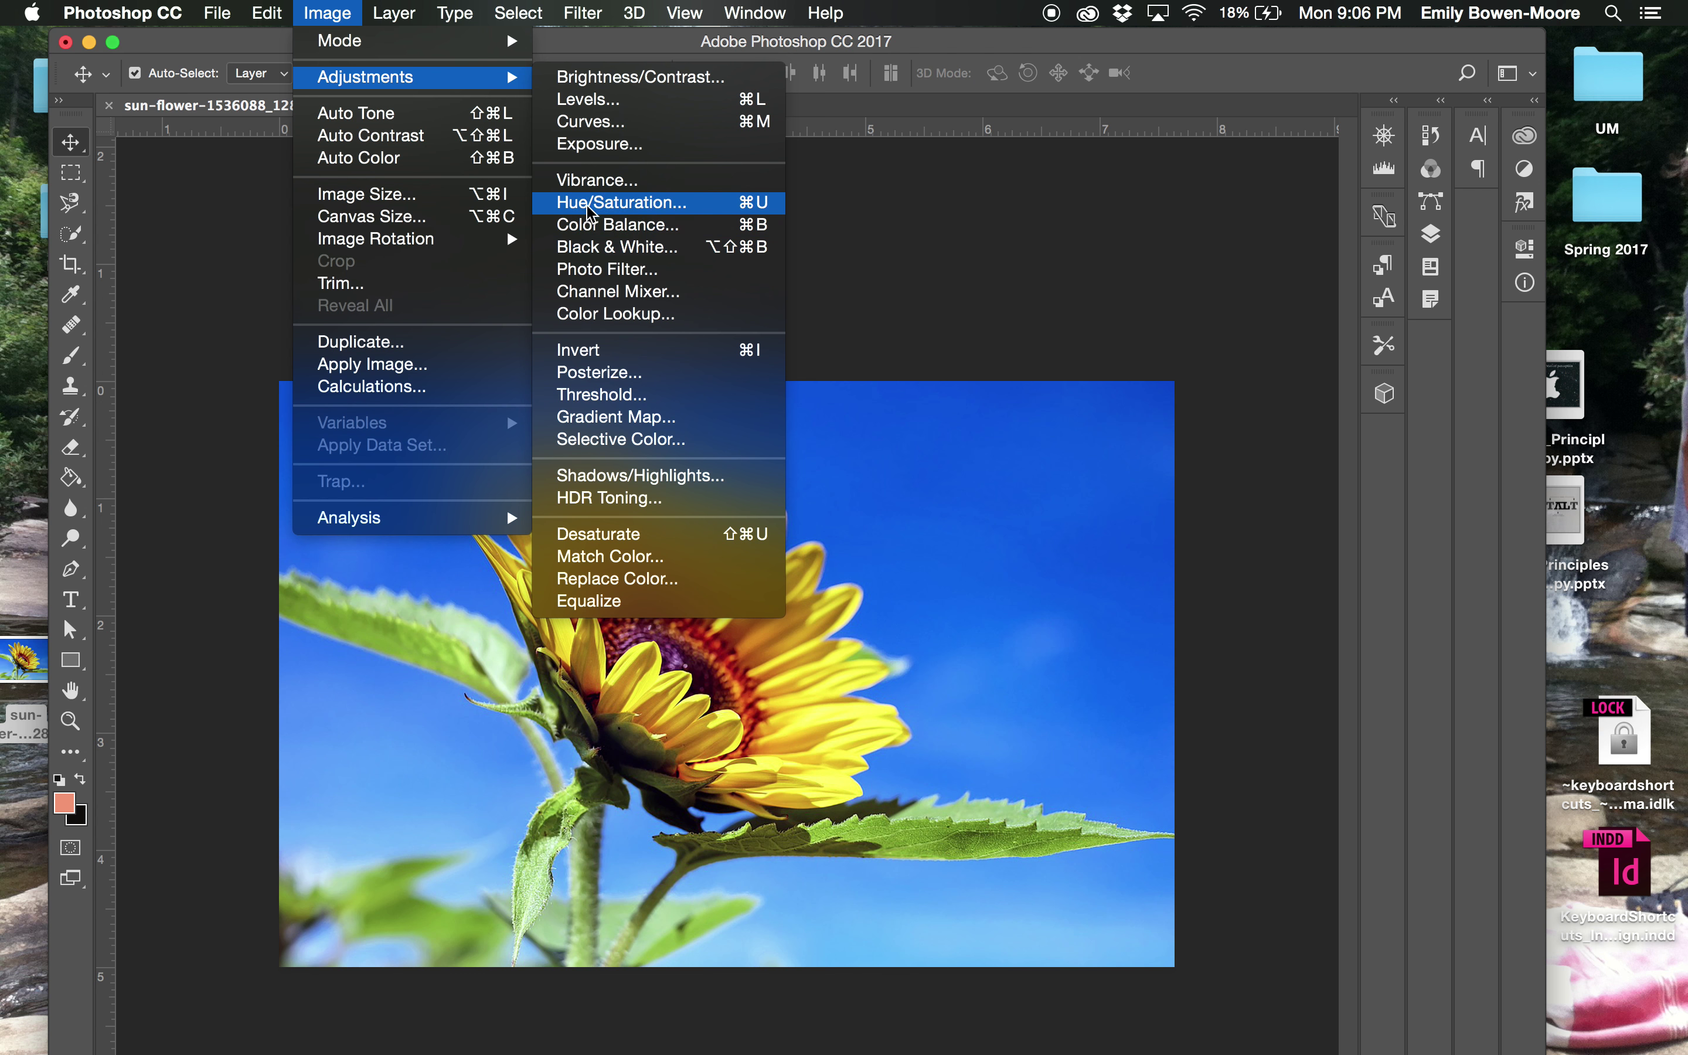
mouse_move(444, 52)
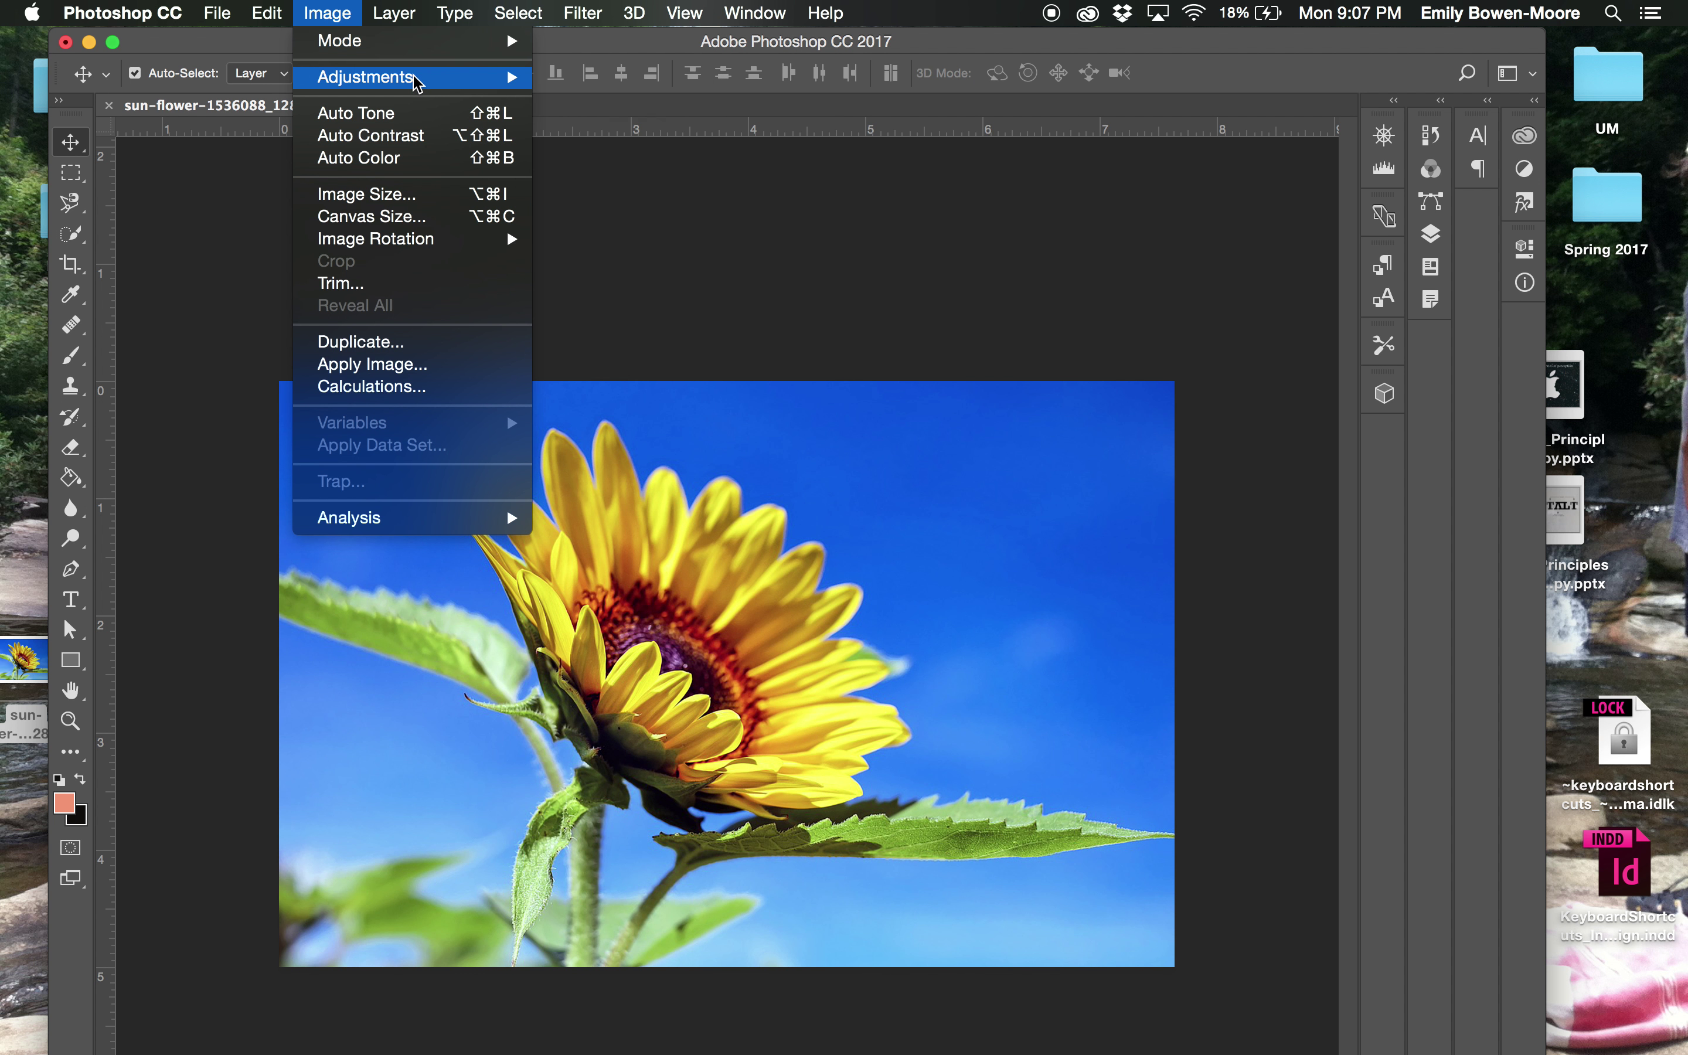
mouse_move(417, 82)
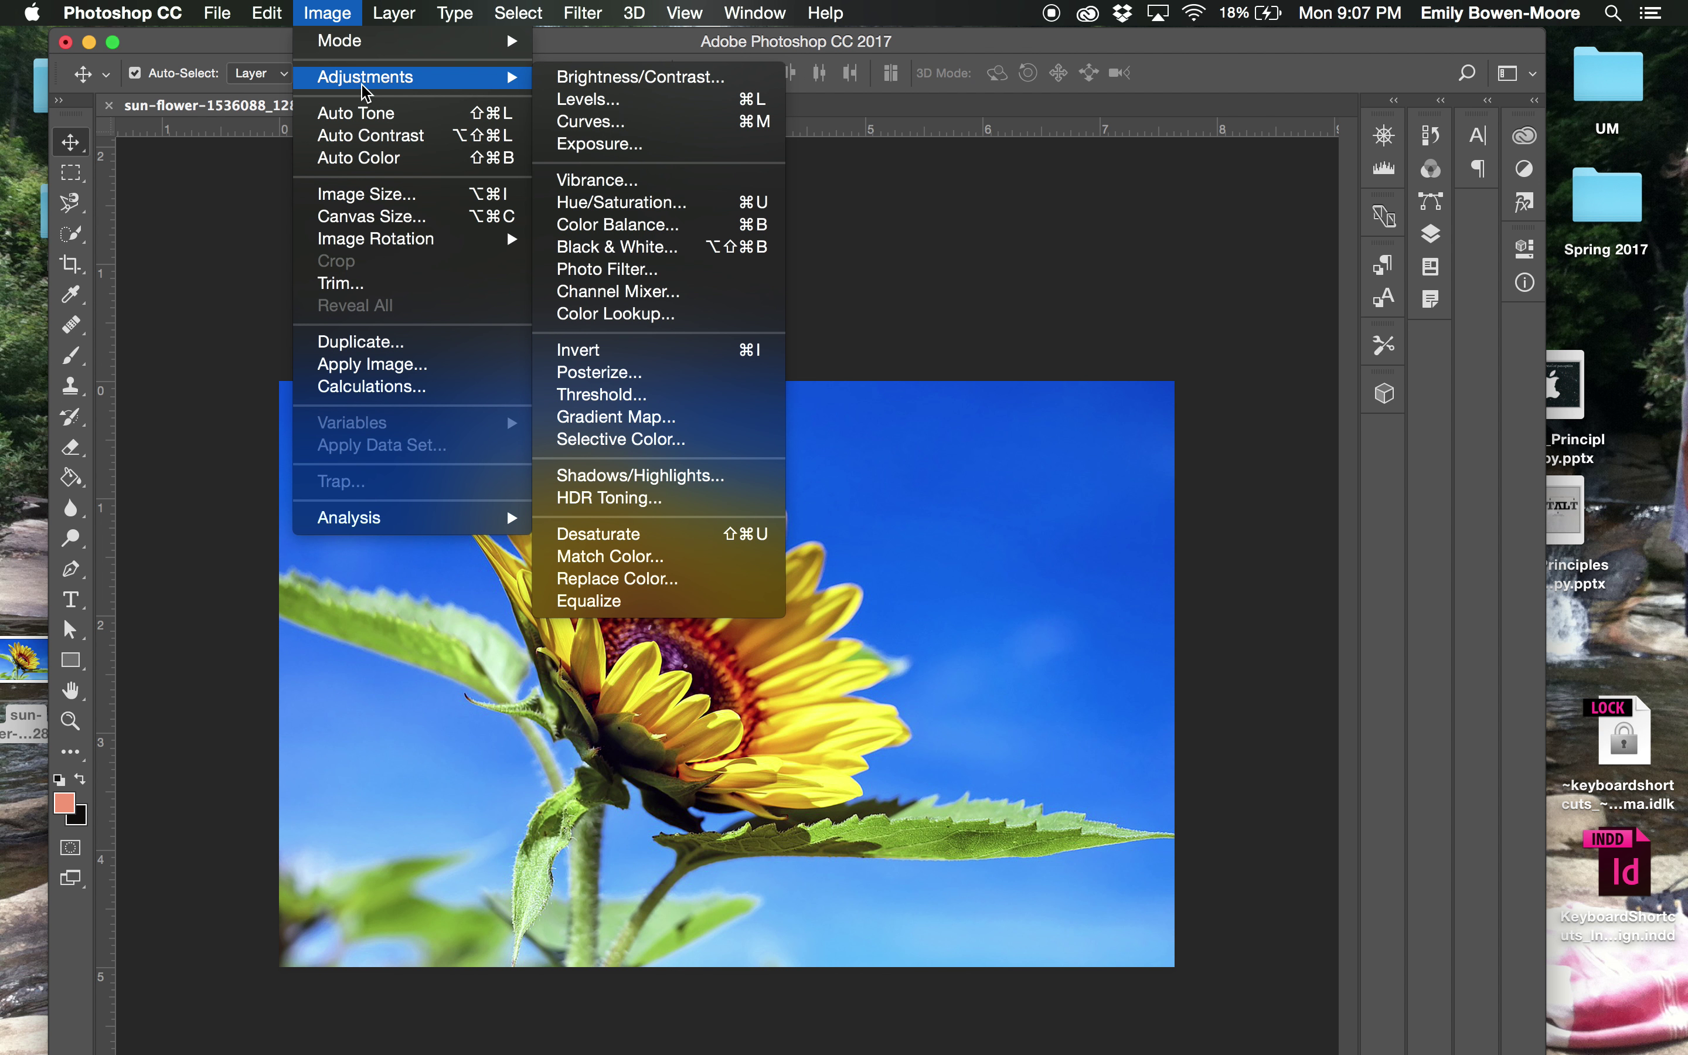
click(579, 99)
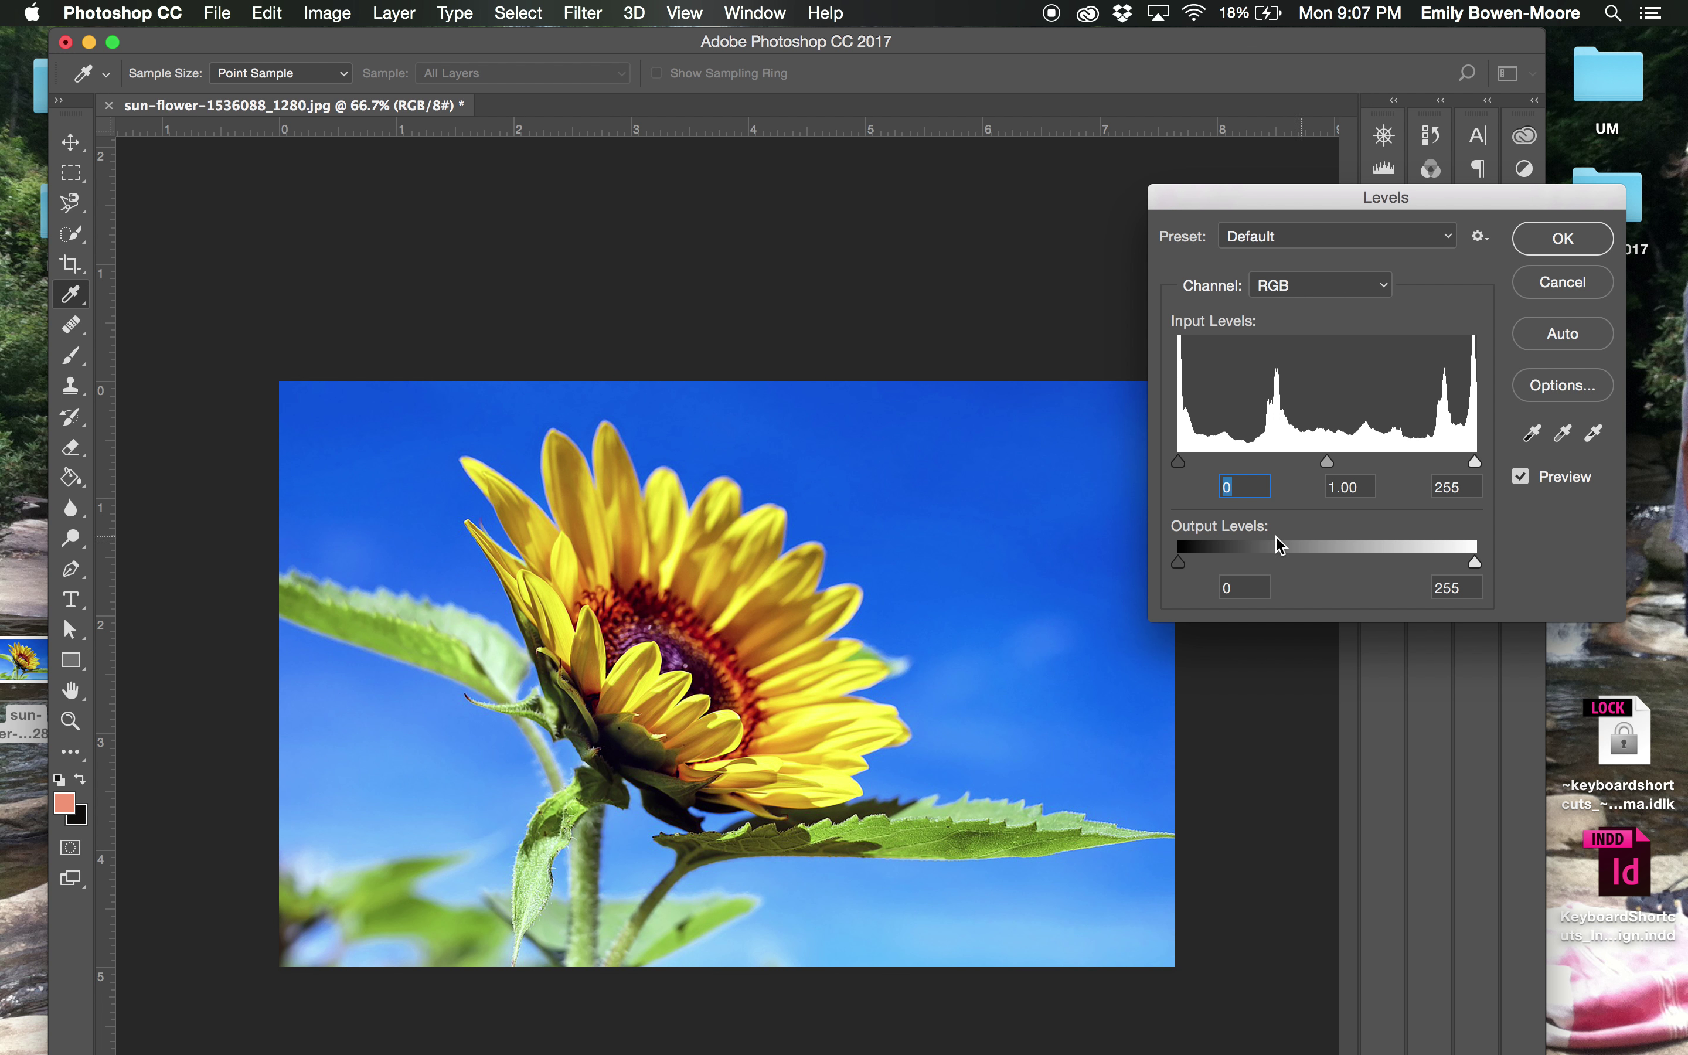
click(1563, 282)
key(v)
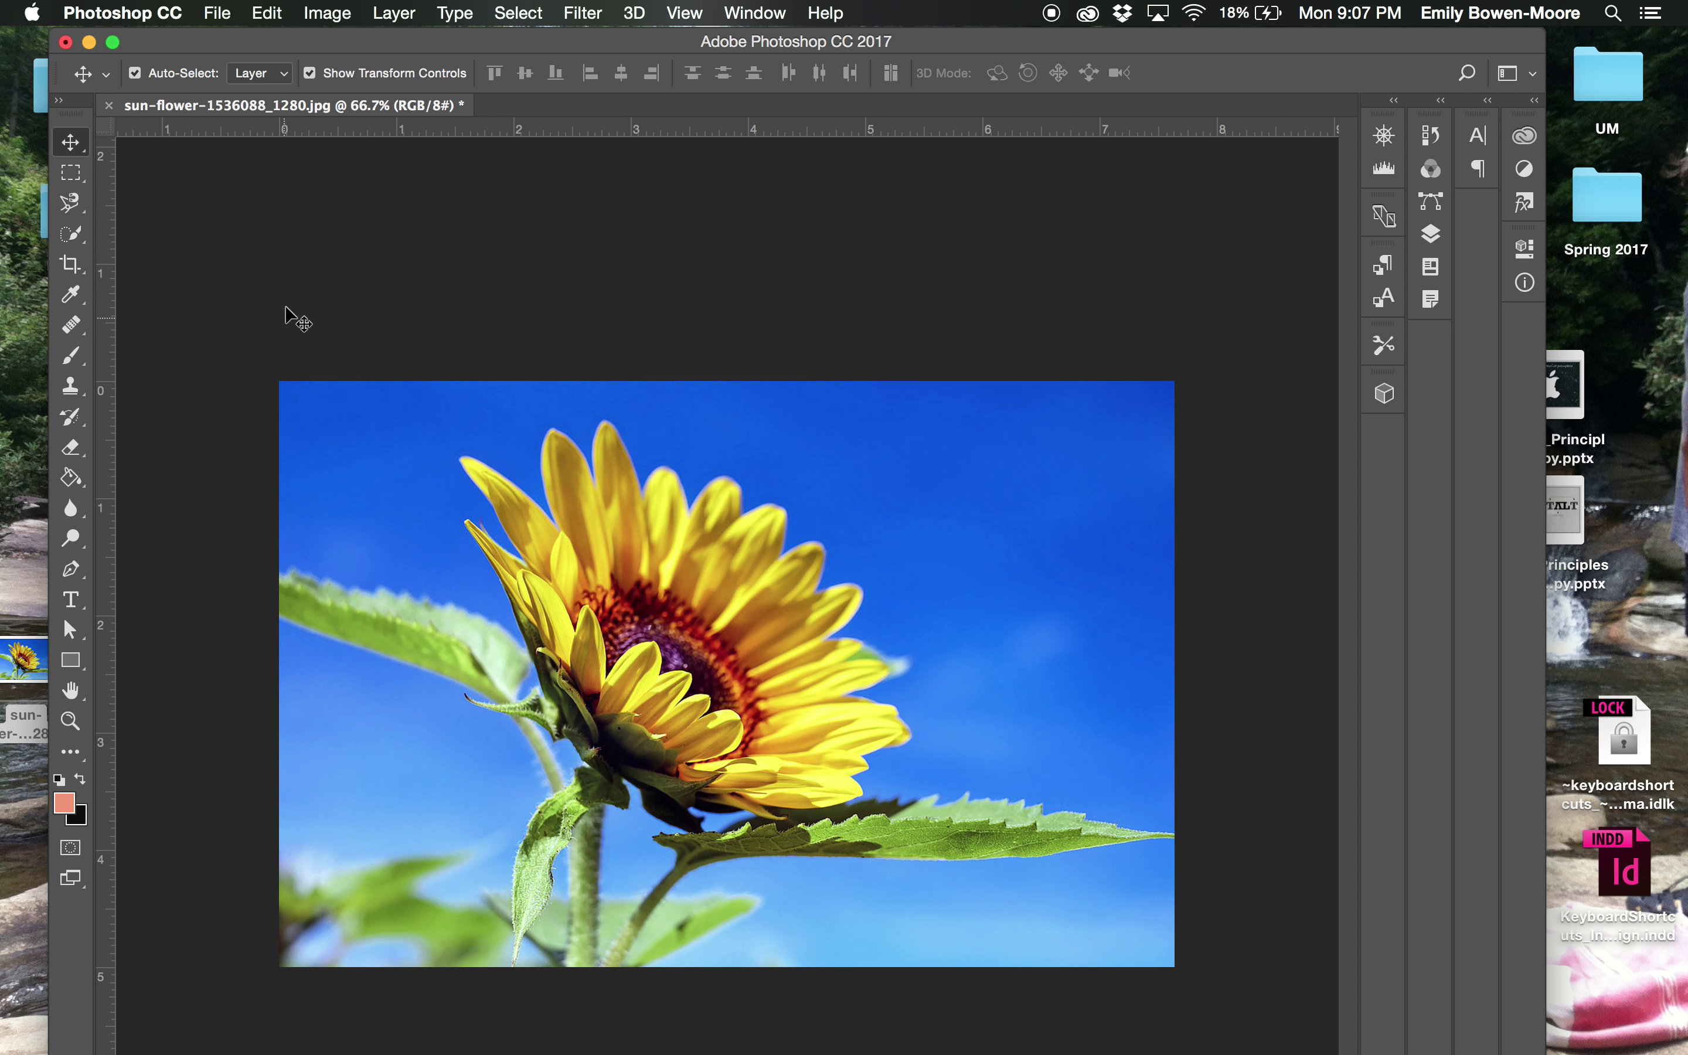